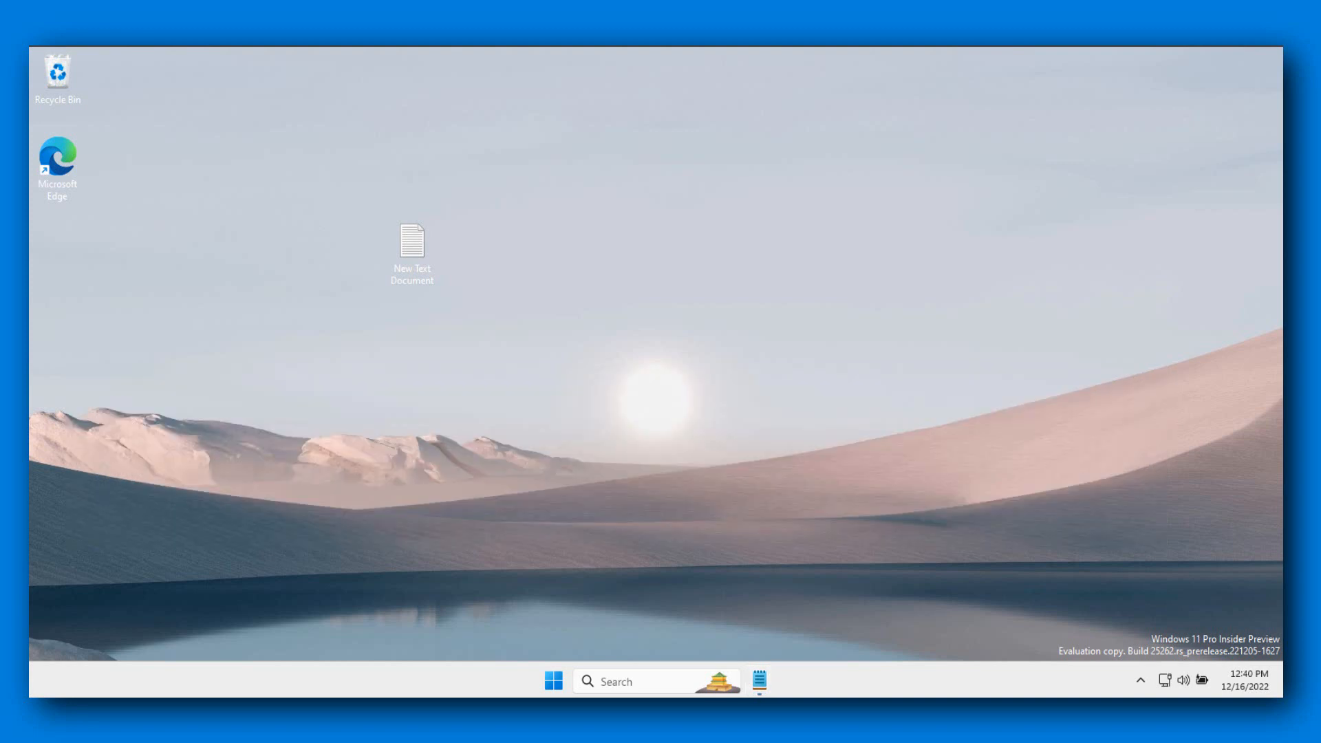
Step: Search Windows for "windows secu" and open the Windows Security app
{"action": "left_click", "coordinate": [525, 351]}
{"action": "left_click", "coordinate": [637, 681]}
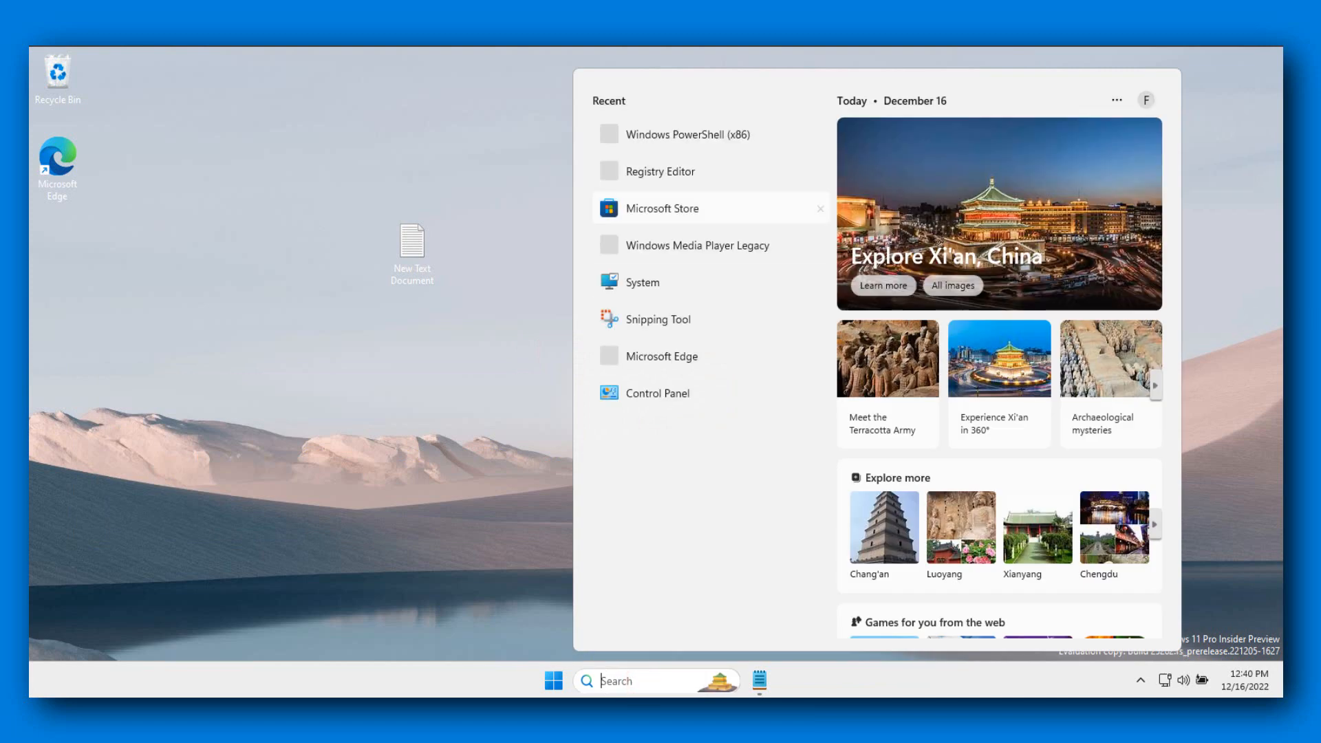
{"action": "type", "text": "windows secu"}
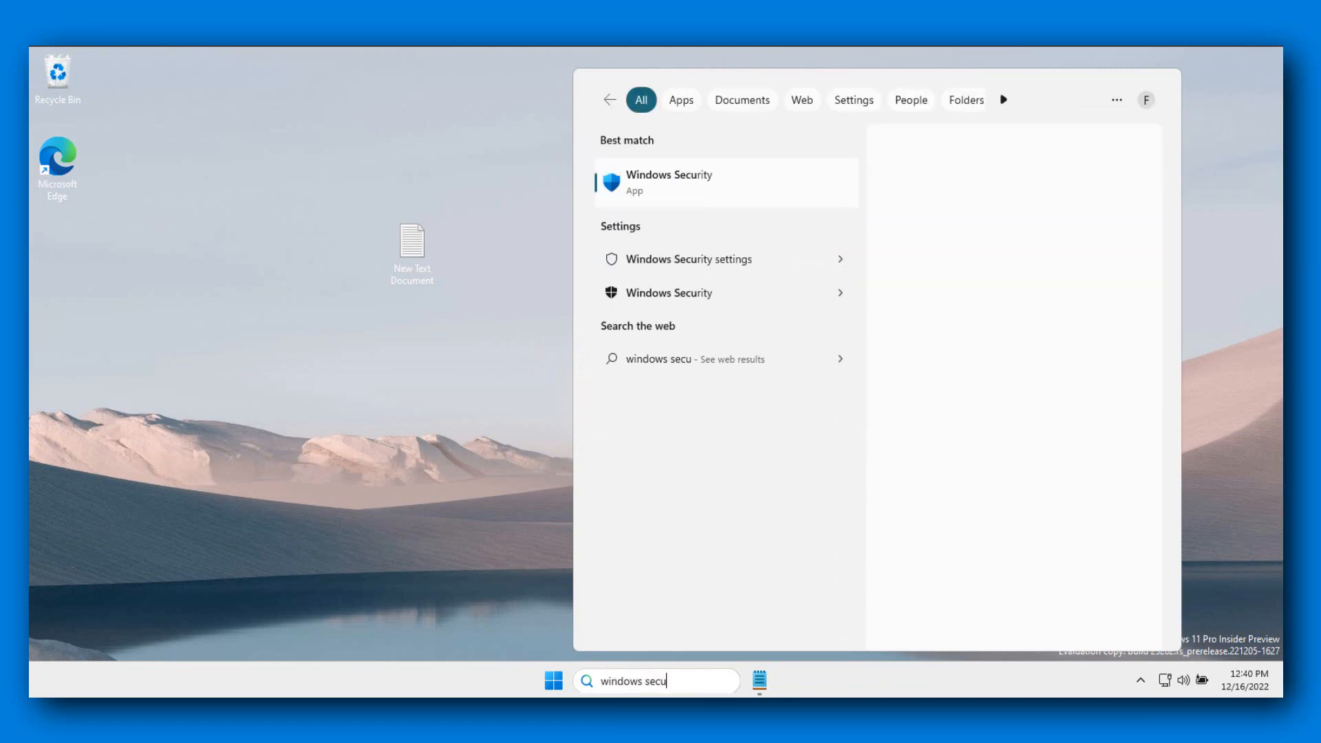
{"action": "left_click", "coordinate": [644, 186]}
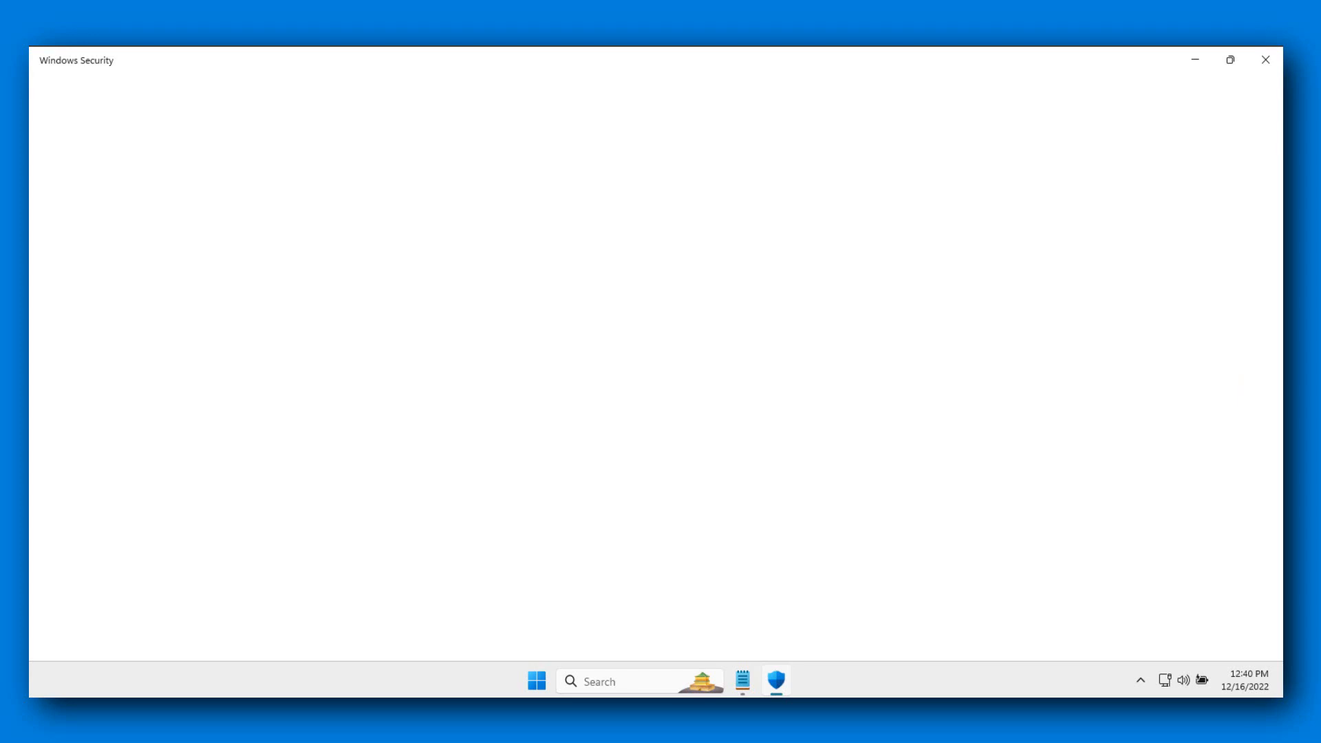
{"action": "left_click", "coordinate": [645, 187]}
{"action": "left_click", "coordinate": [570, 167]}
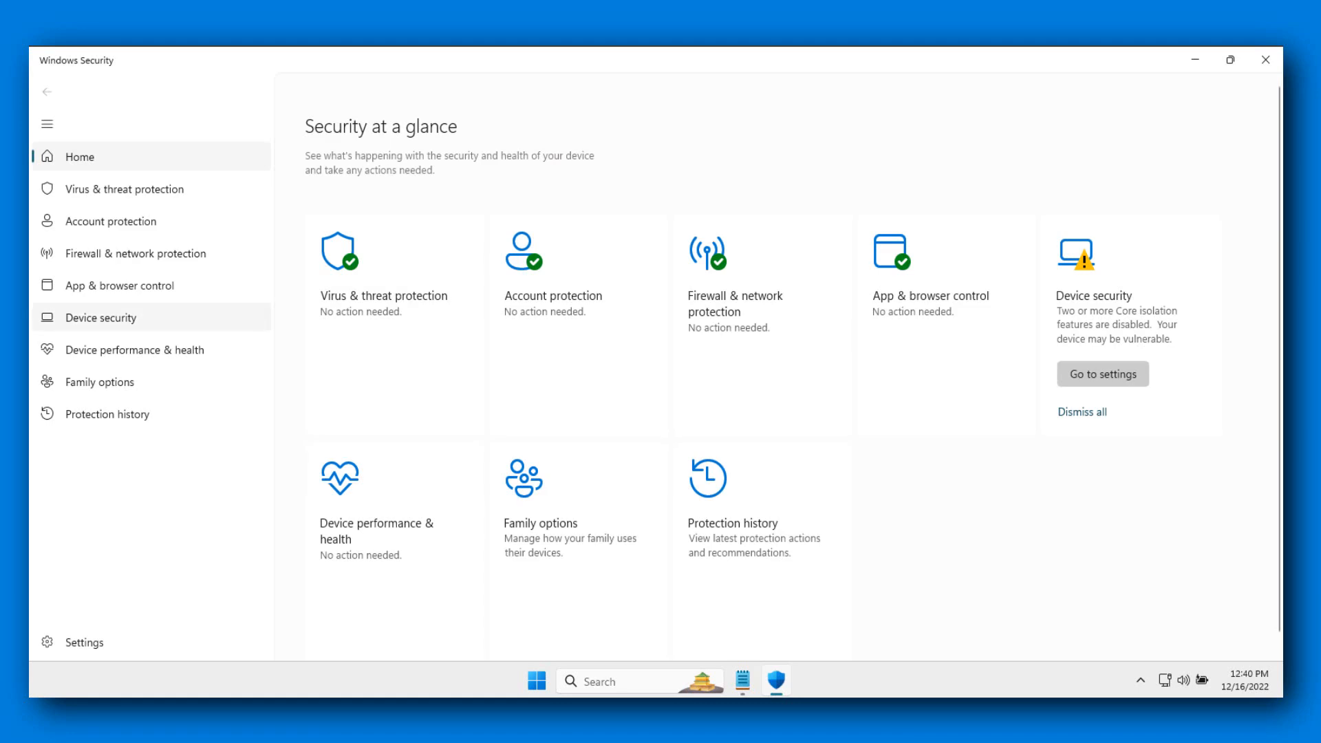
Step: Open the Core isolation details under Device security and try to turn on Memory integrity
{"action": "left_click", "coordinate": [208, 318]}
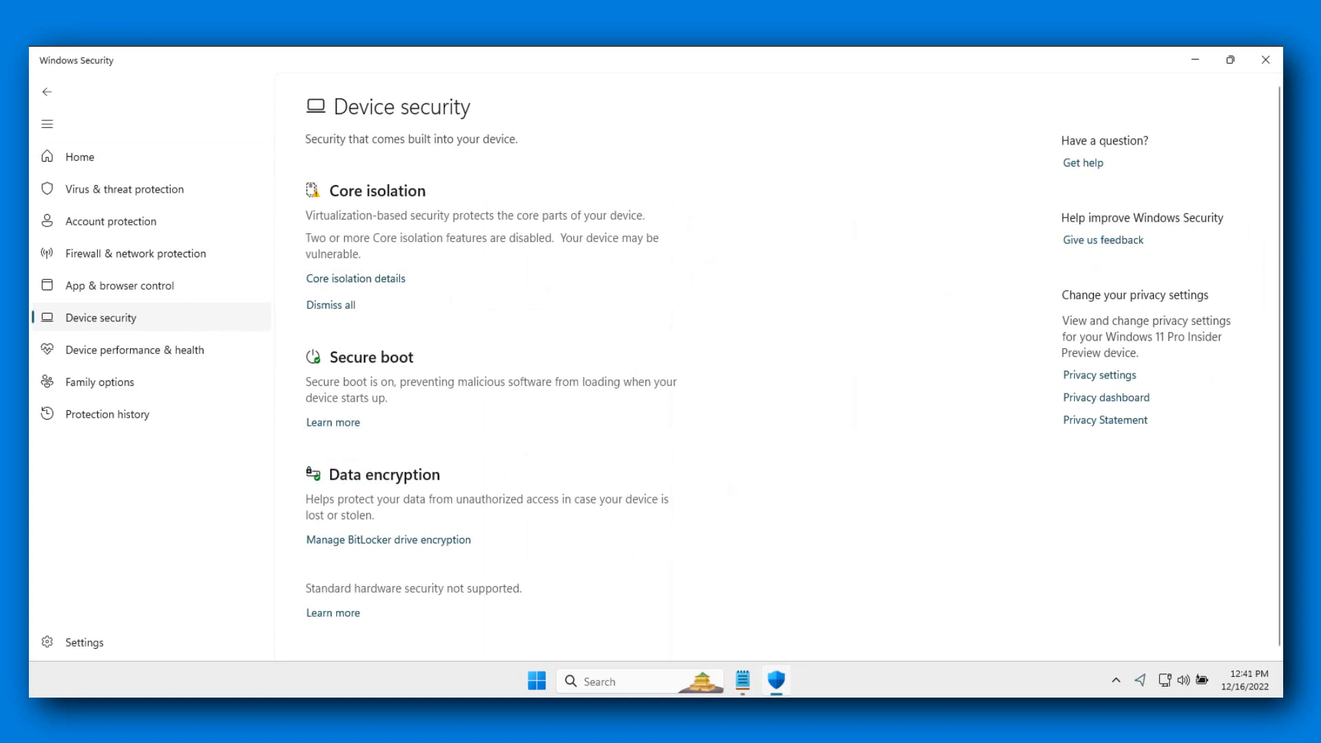
{"action": "left_click", "coordinate": [351, 278]}
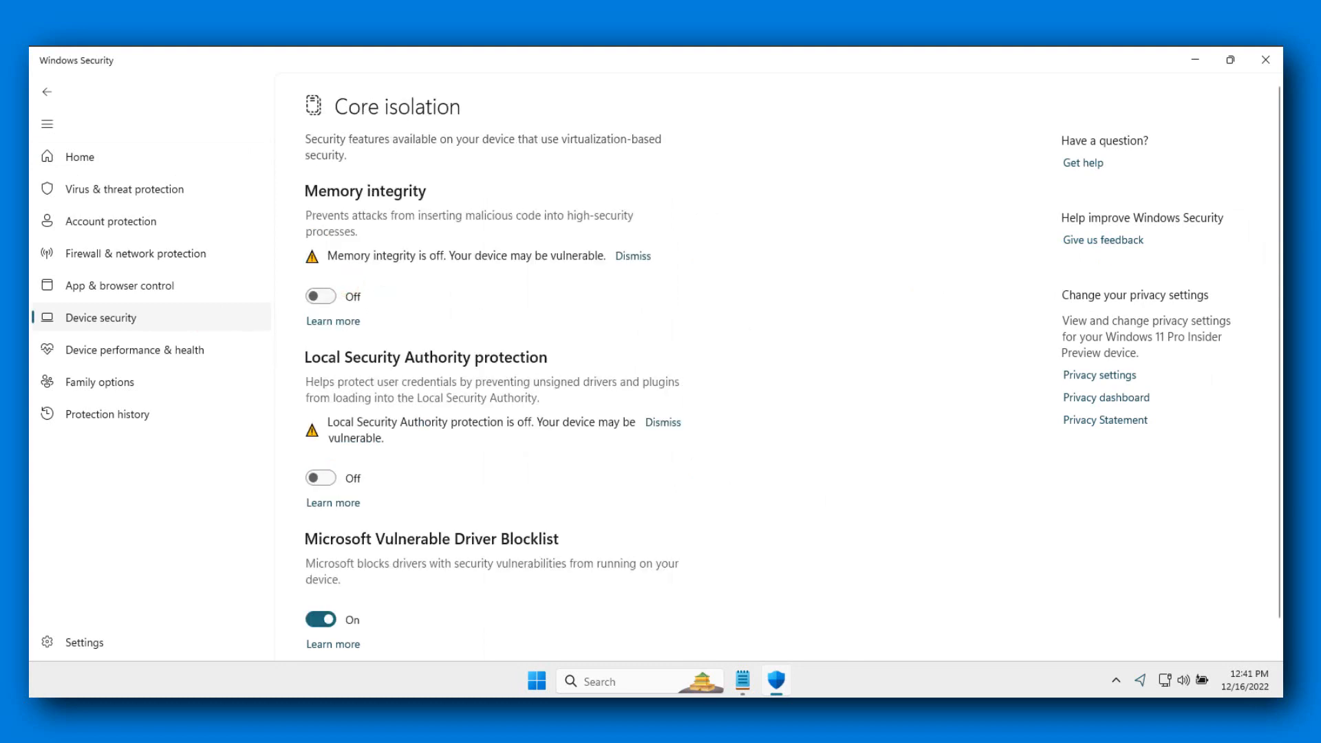
{"action": "scroll", "coordinate": [793, 359], "scroll_direction": "down", "scroll_amount": 1}
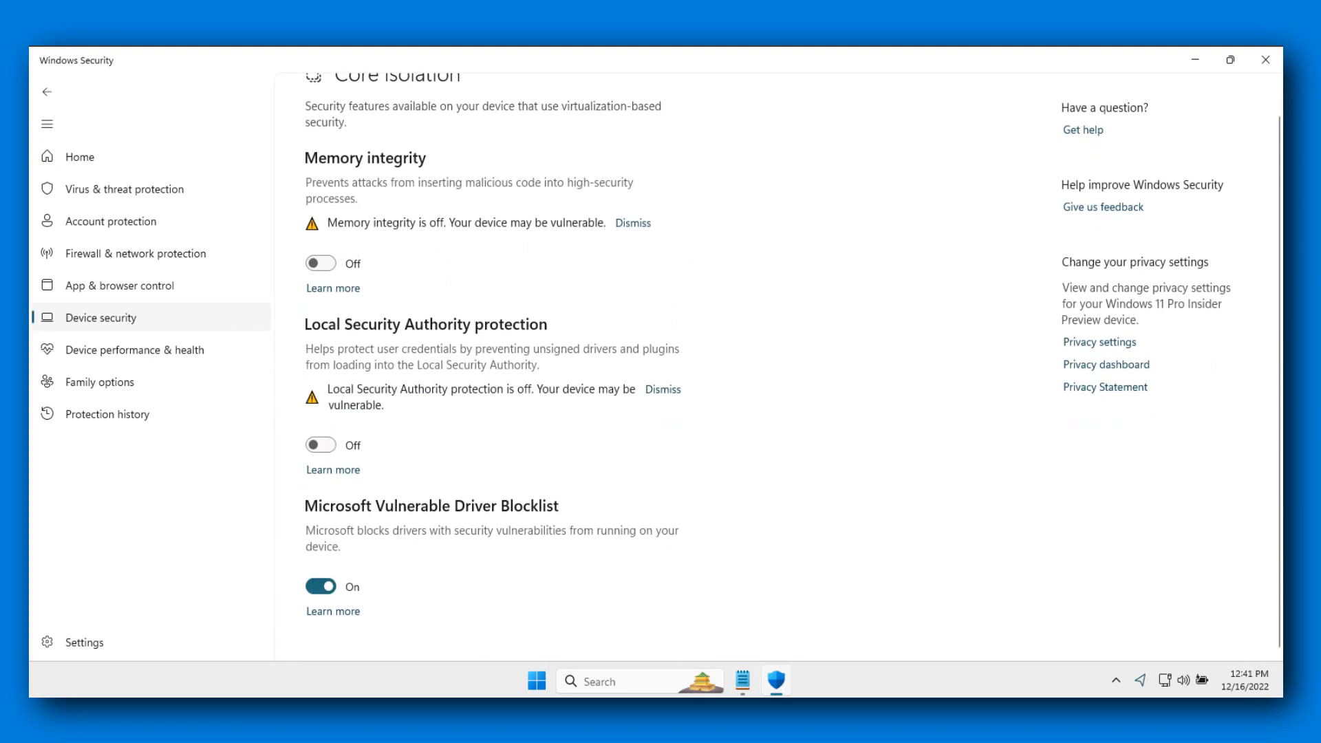
{"action": "left_click", "coordinate": [321, 263]}
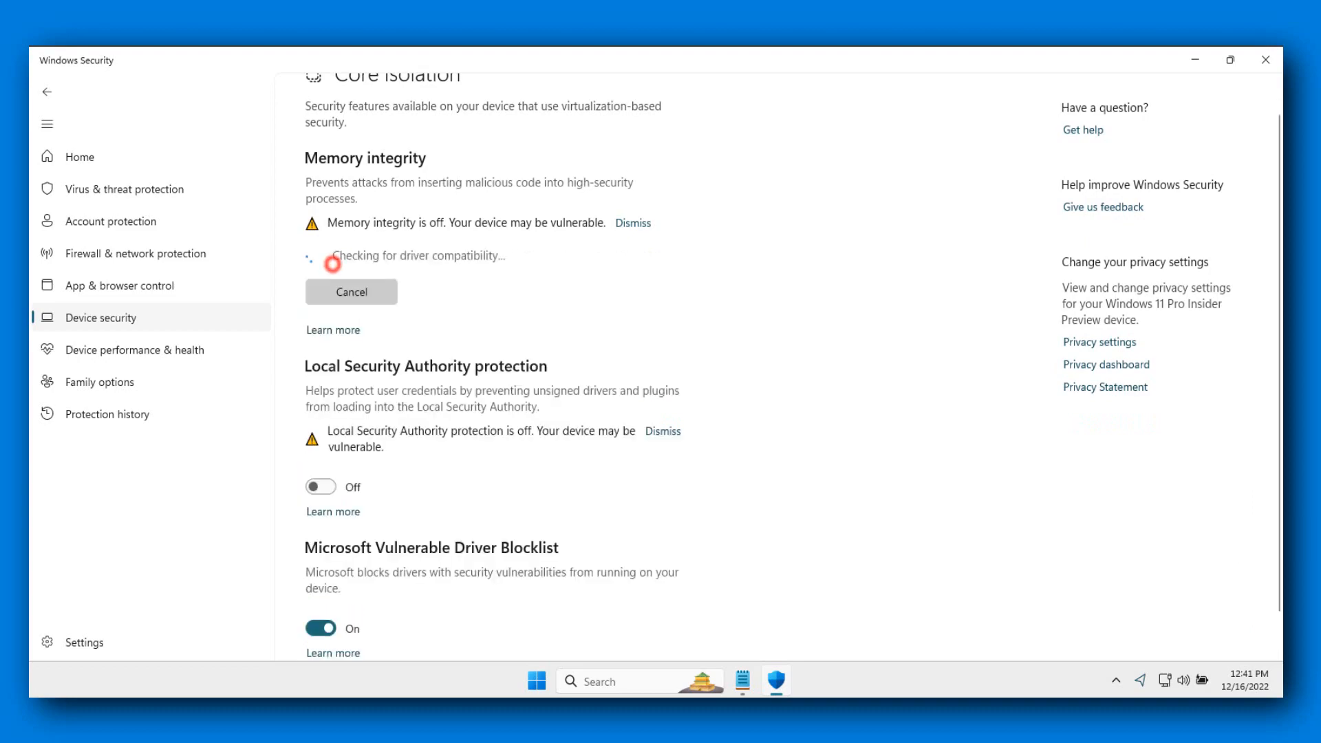
{"action": "left_click", "coordinate": [630, 484]}
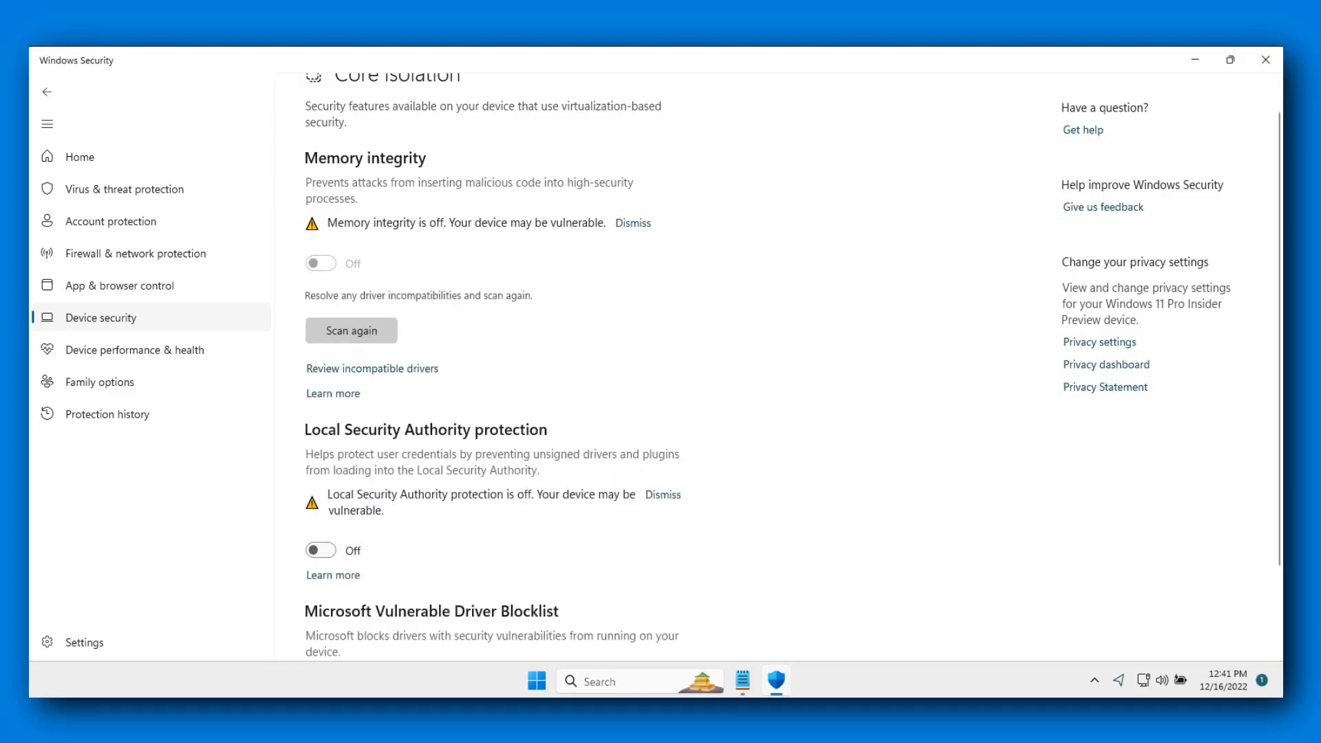
Step: Review the incompatible drivers for Memory integrity and expand the details of E1G6032E.sys
{"action": "left_click", "coordinate": [333, 368]}
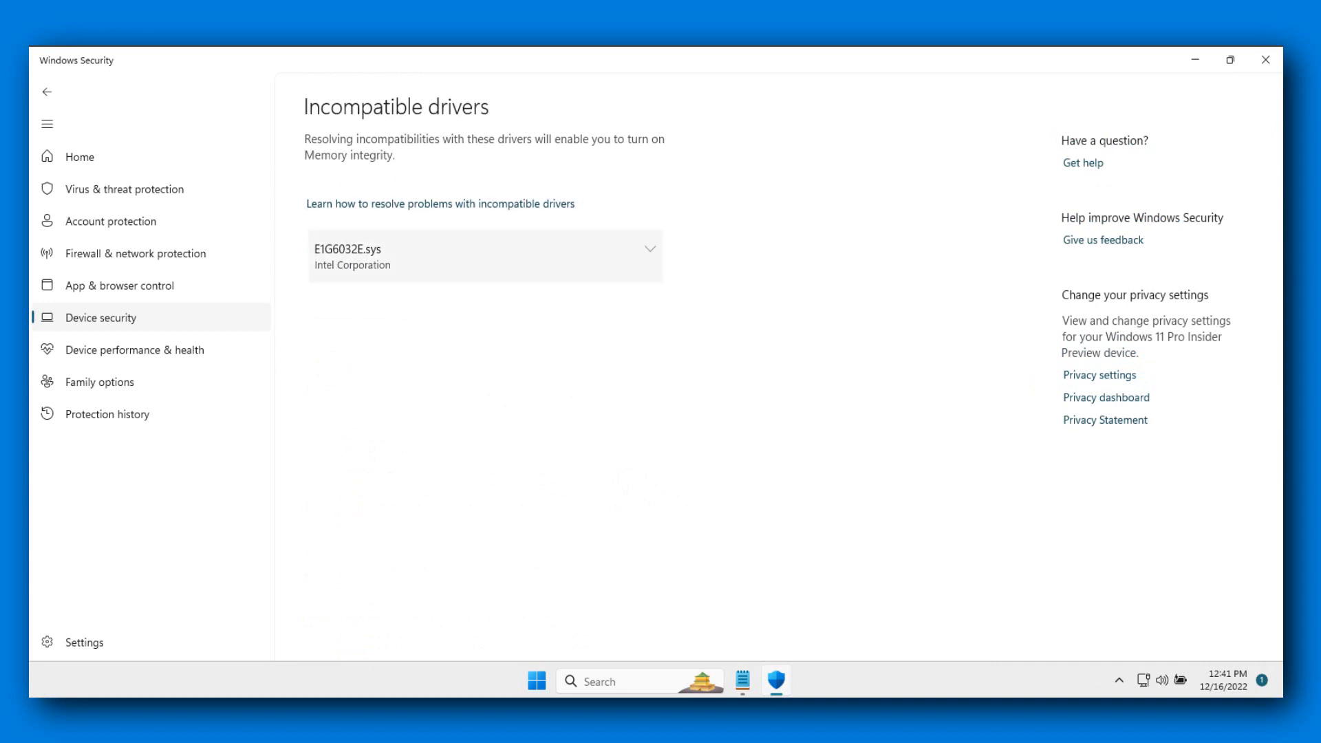
{"action": "left_click", "coordinate": [394, 236]}
{"action": "left_click", "coordinate": [407, 246]}
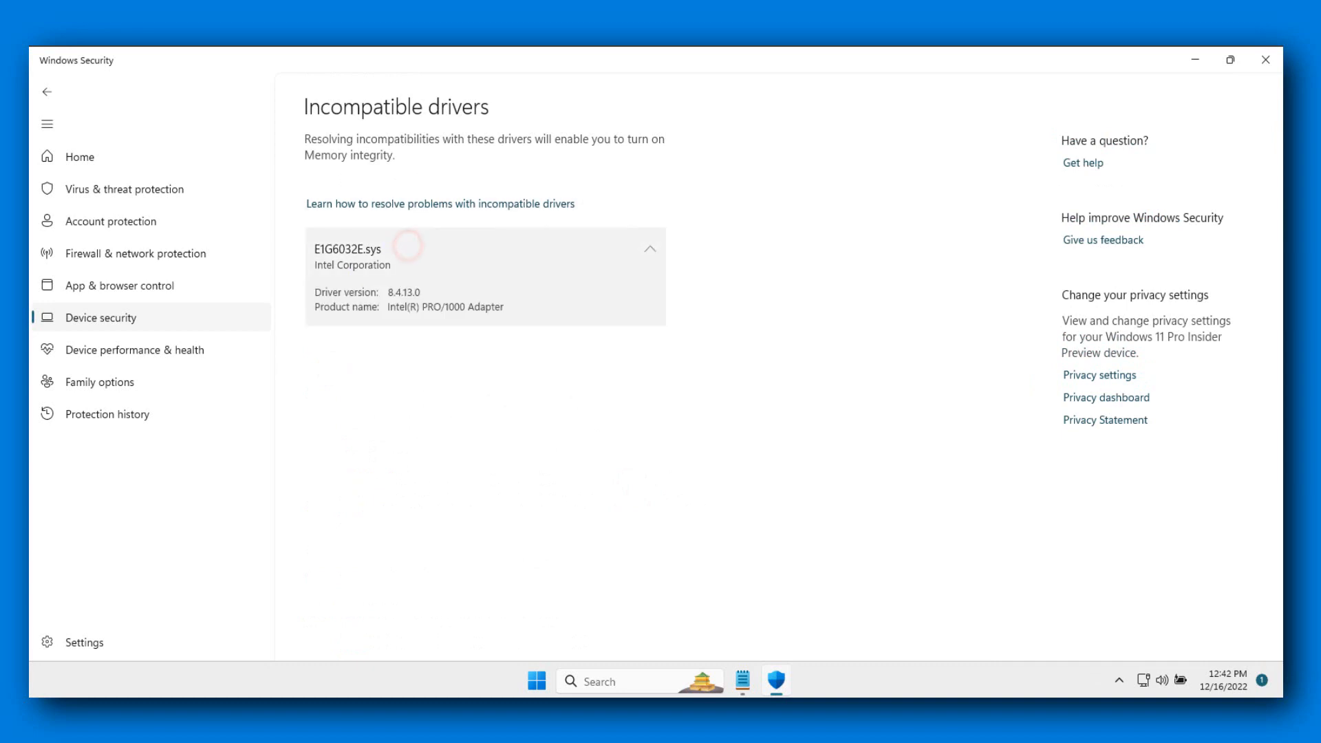
{"action": "right_click", "coordinate": [371, 258]}
{"action": "left_click", "coordinate": [371, 258]}
Step: Open Device Manager and make it show hidden devices
{"action": "left_click", "coordinate": [607, 678]}
{"action": "right_click", "coordinate": [526, 680]}
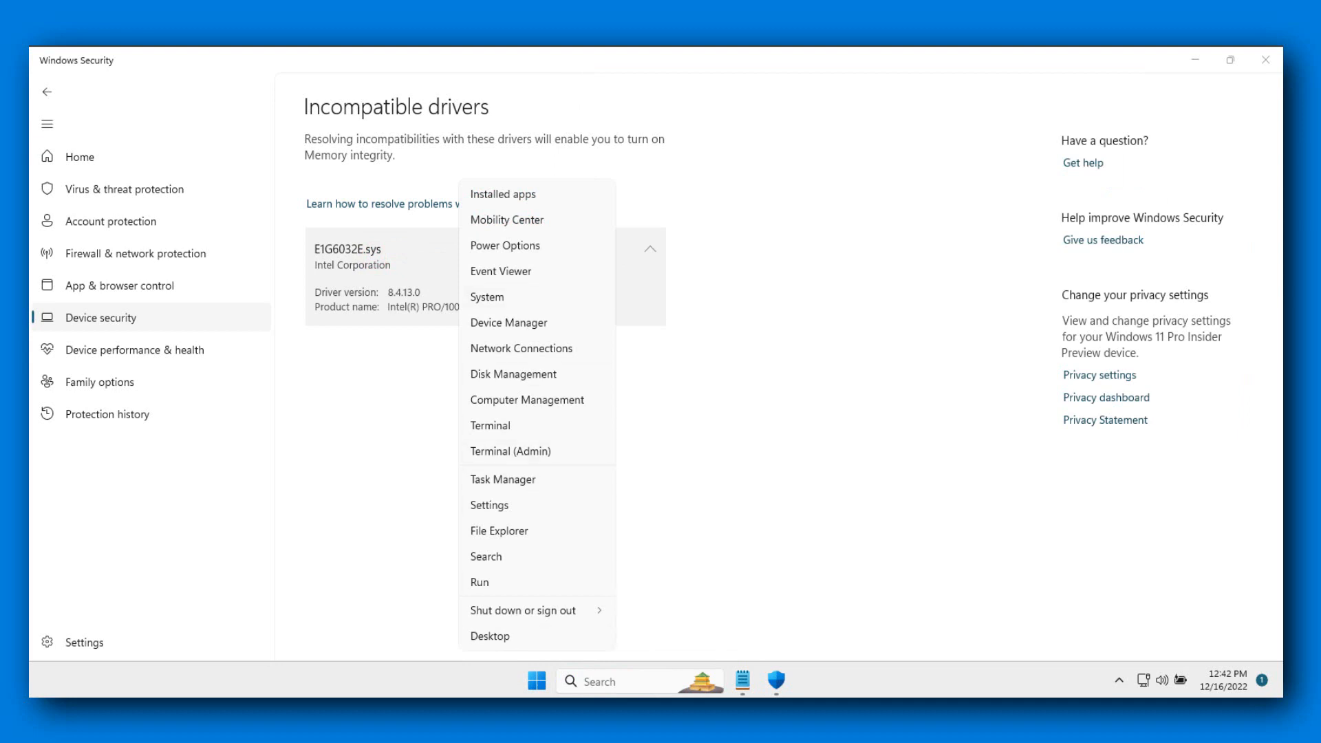
{"action": "left_click", "coordinate": [493, 317]}
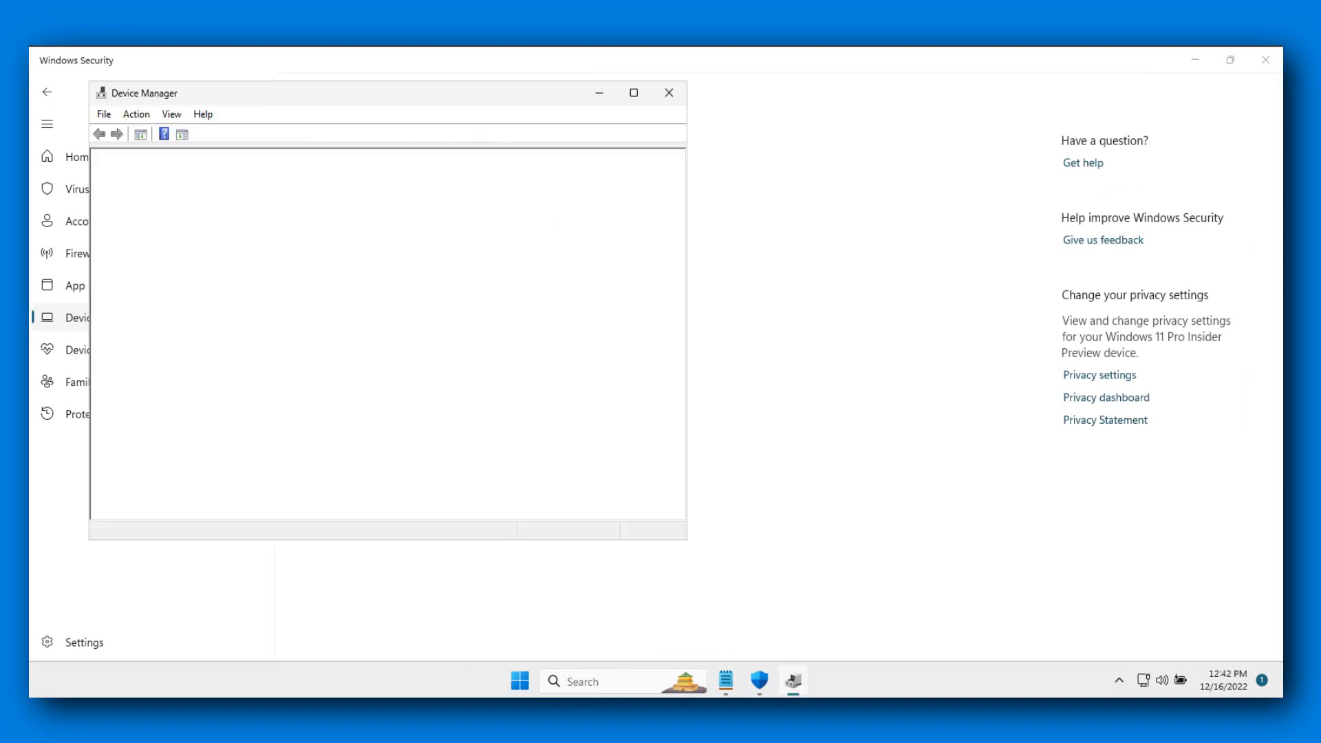
{"action": "left_click_drag", "start_coordinate": [383, 99], "coordinate": [562, 138]}
{"action": "left_click", "coordinate": [350, 146]}
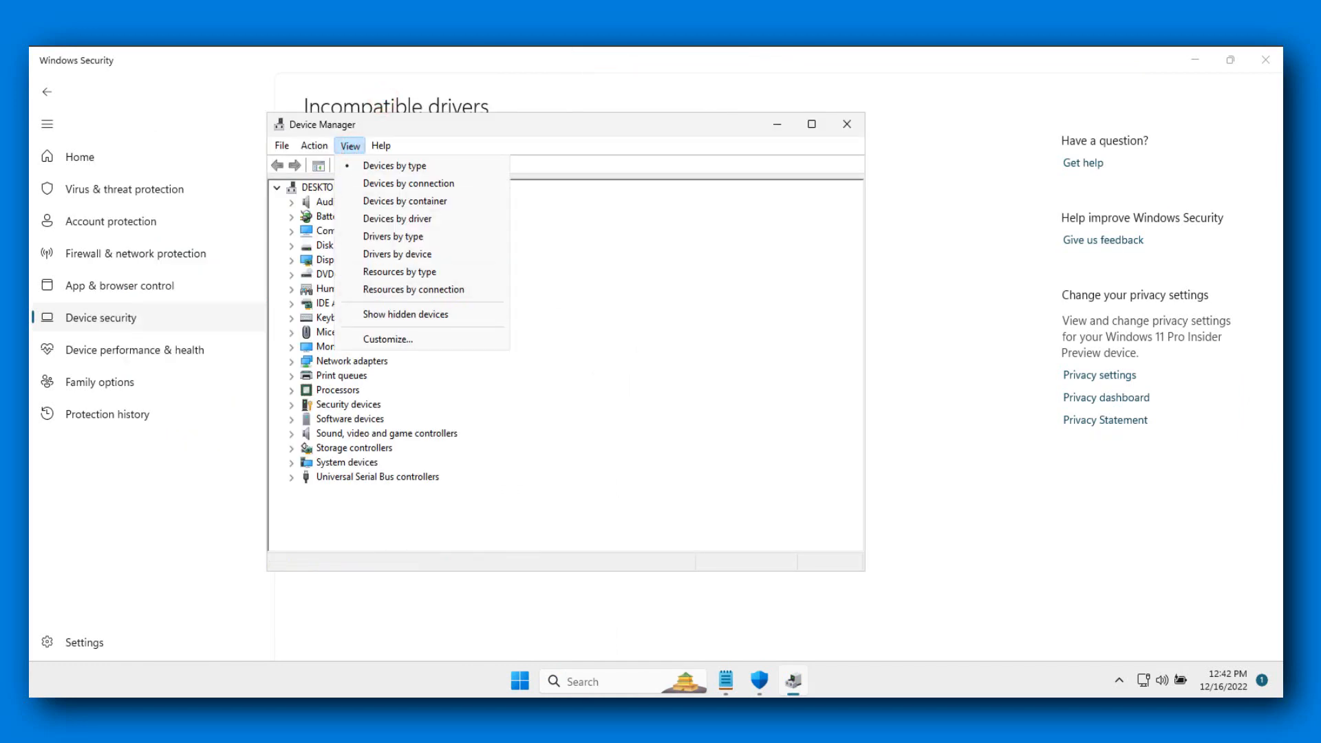
{"action": "left_click", "coordinate": [392, 315]}
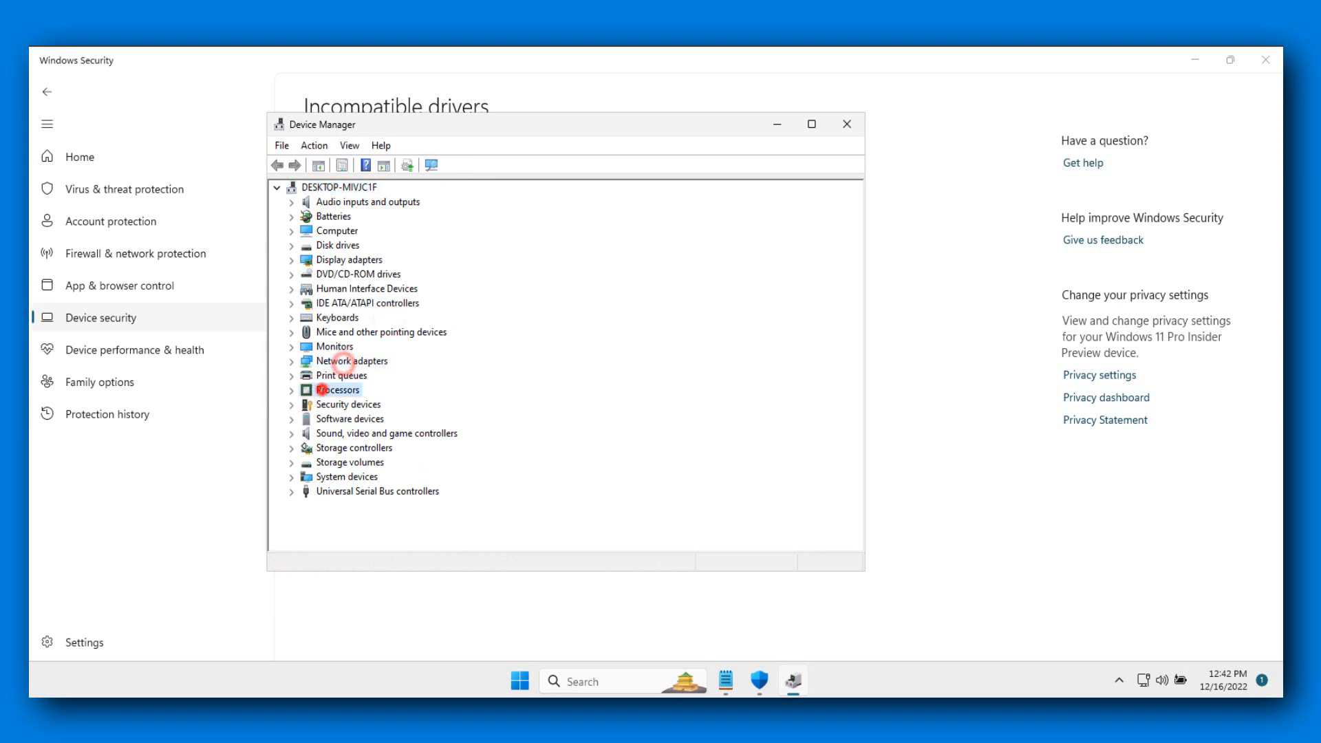
Step: Look through the devices in the Network adapters and Print queues categories of Device Manager
{"action": "left_click", "coordinate": [291, 389]}
{"action": "left_click", "coordinate": [290, 375]}
{"action": "left_click", "coordinate": [291, 361]}
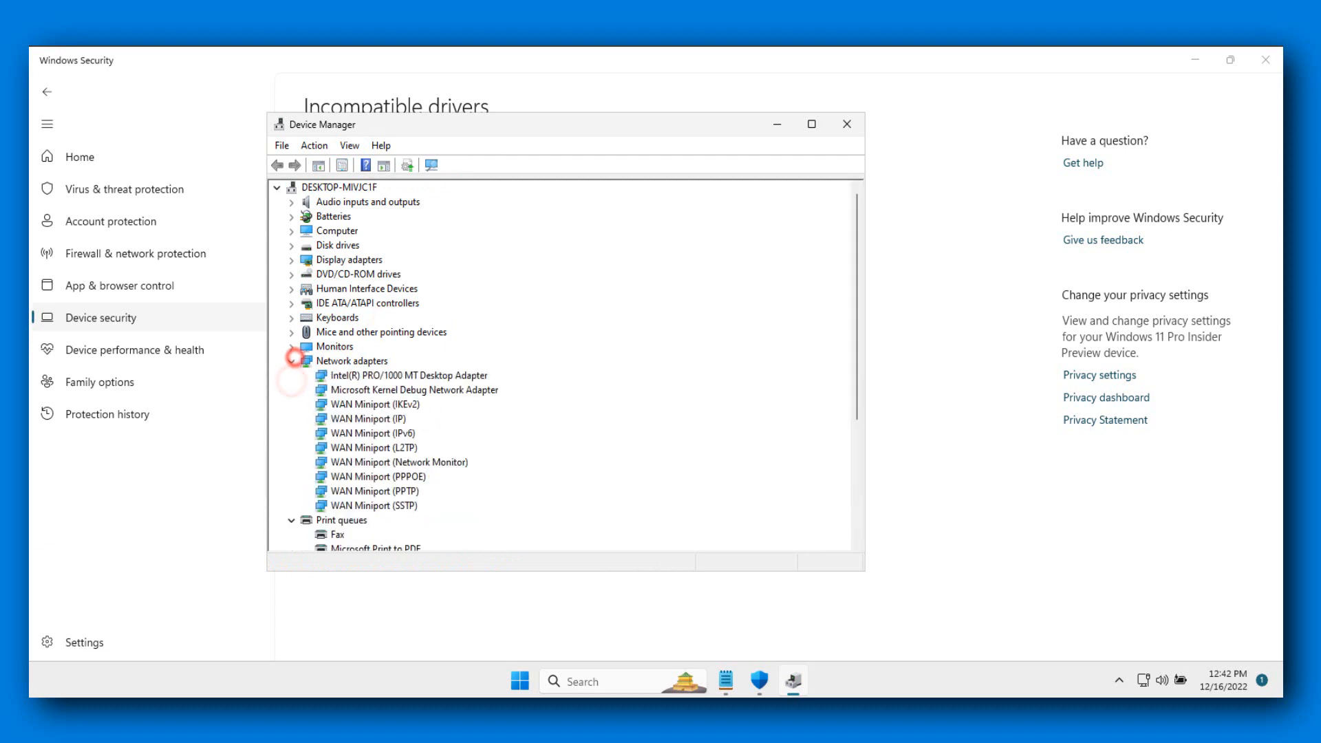
{"action": "left_click", "coordinate": [291, 360]}
{"action": "left_click", "coordinate": [290, 448]}
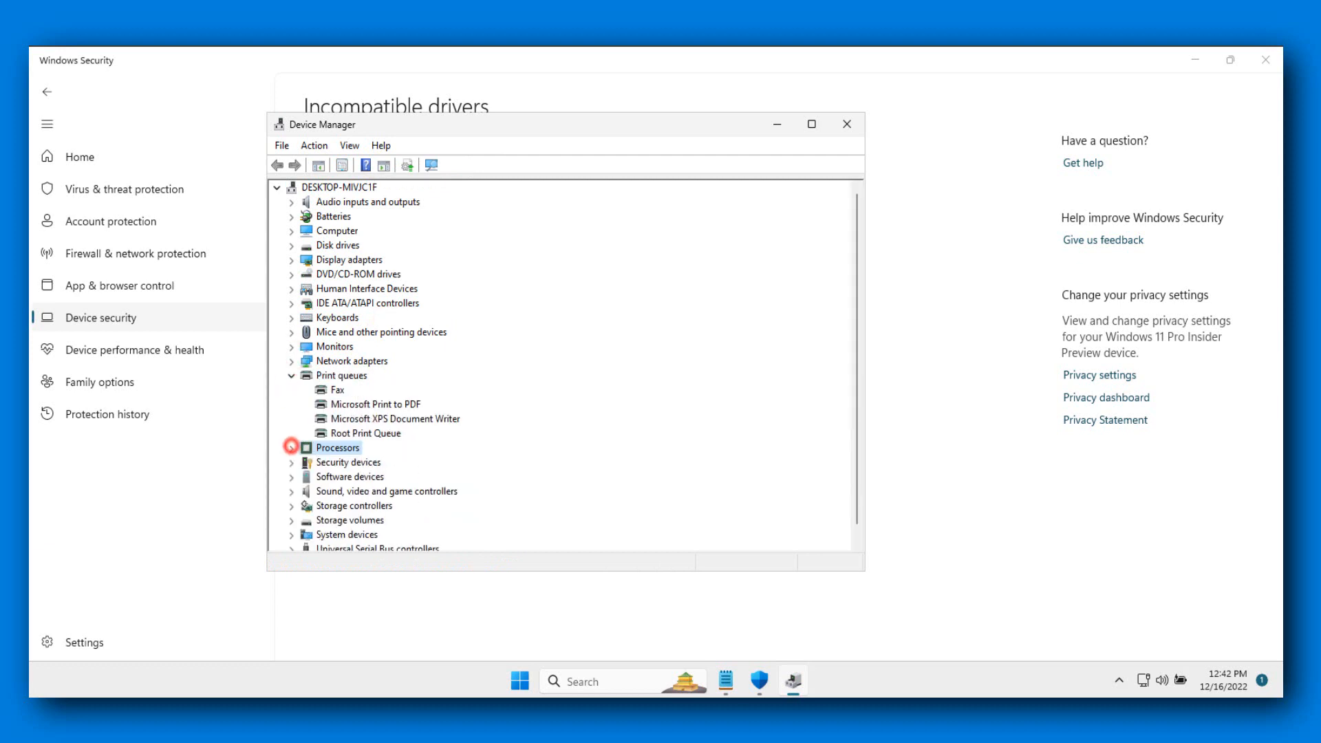
{"action": "scroll", "coordinate": [291, 448], "scroll_direction": "down", "scroll_amount": 1}
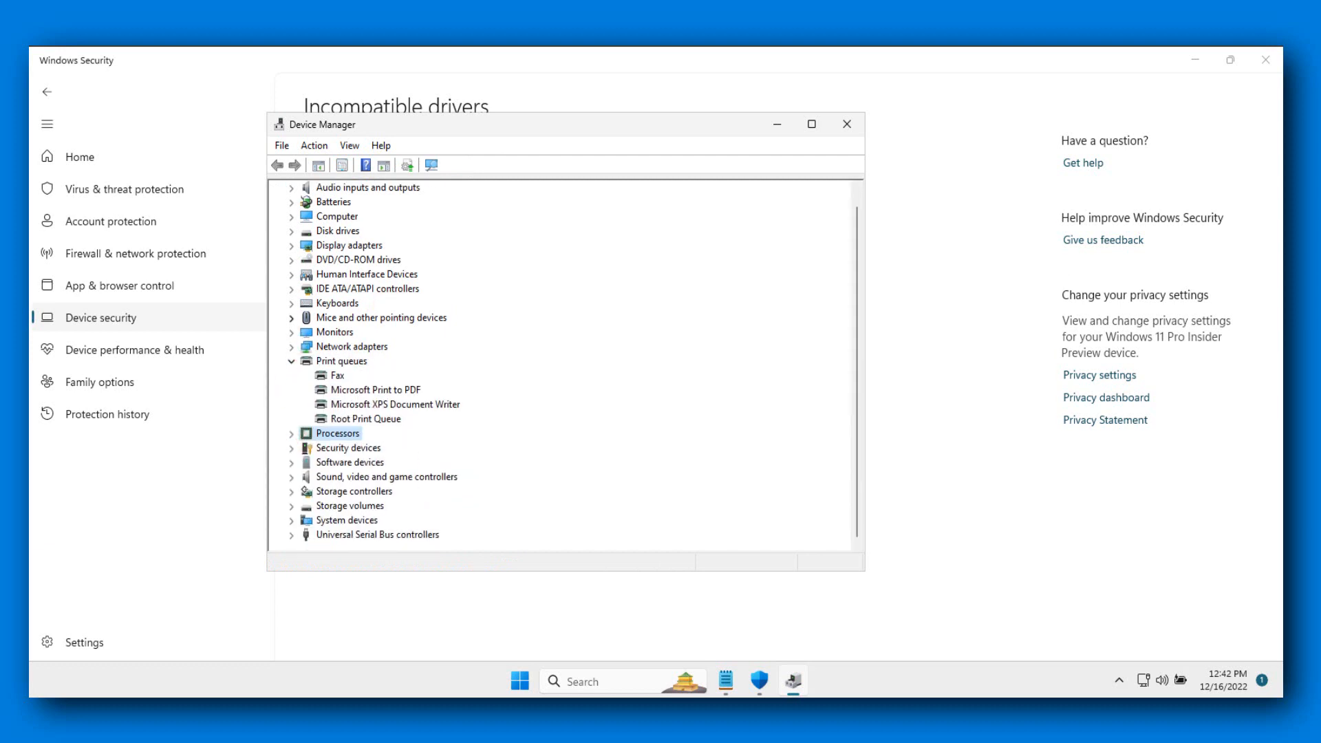
Step: Run an automatic driver update search for the Standard SATA AHCI Controller under IDE ATA/ATAPI controllers
{"action": "left_click", "coordinate": [290, 288]}
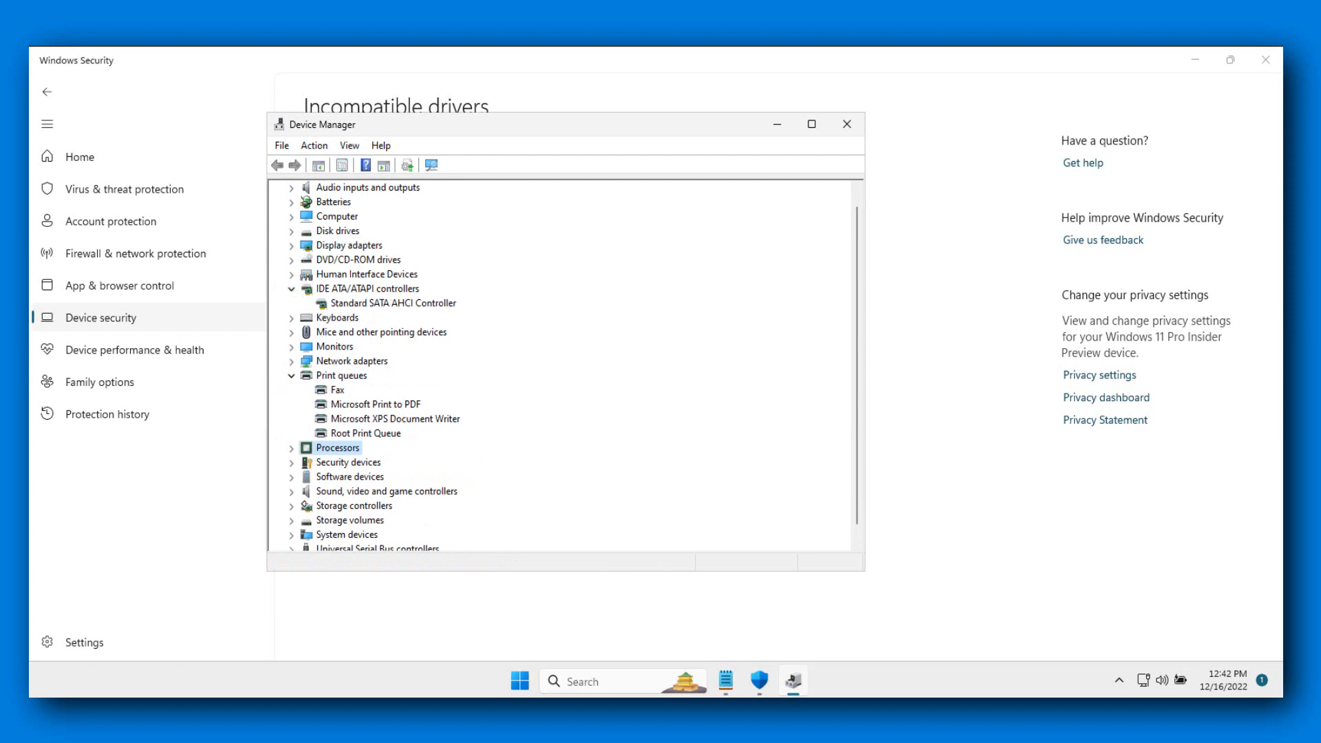
{"action": "left_click", "coordinate": [344, 303]}
{"action": "right_click", "coordinate": [351, 303]}
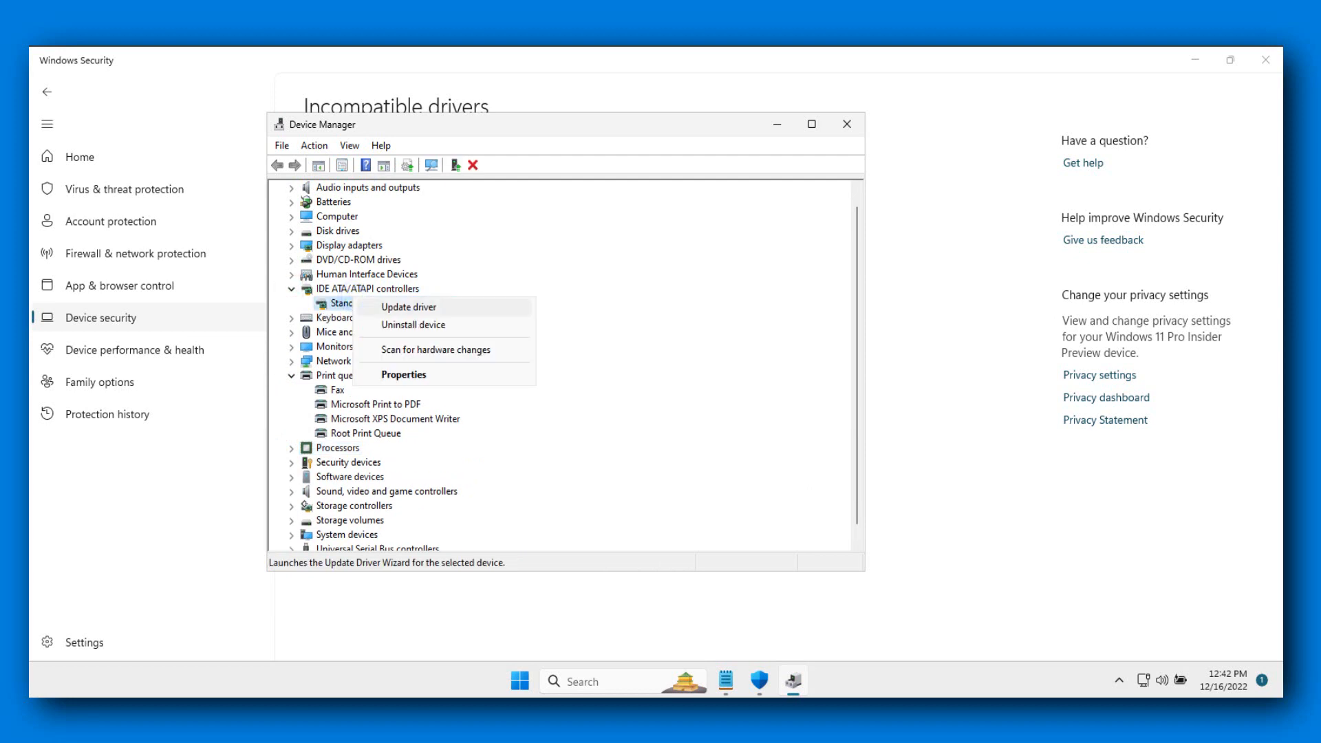
{"action": "left_click", "coordinate": [380, 307]}
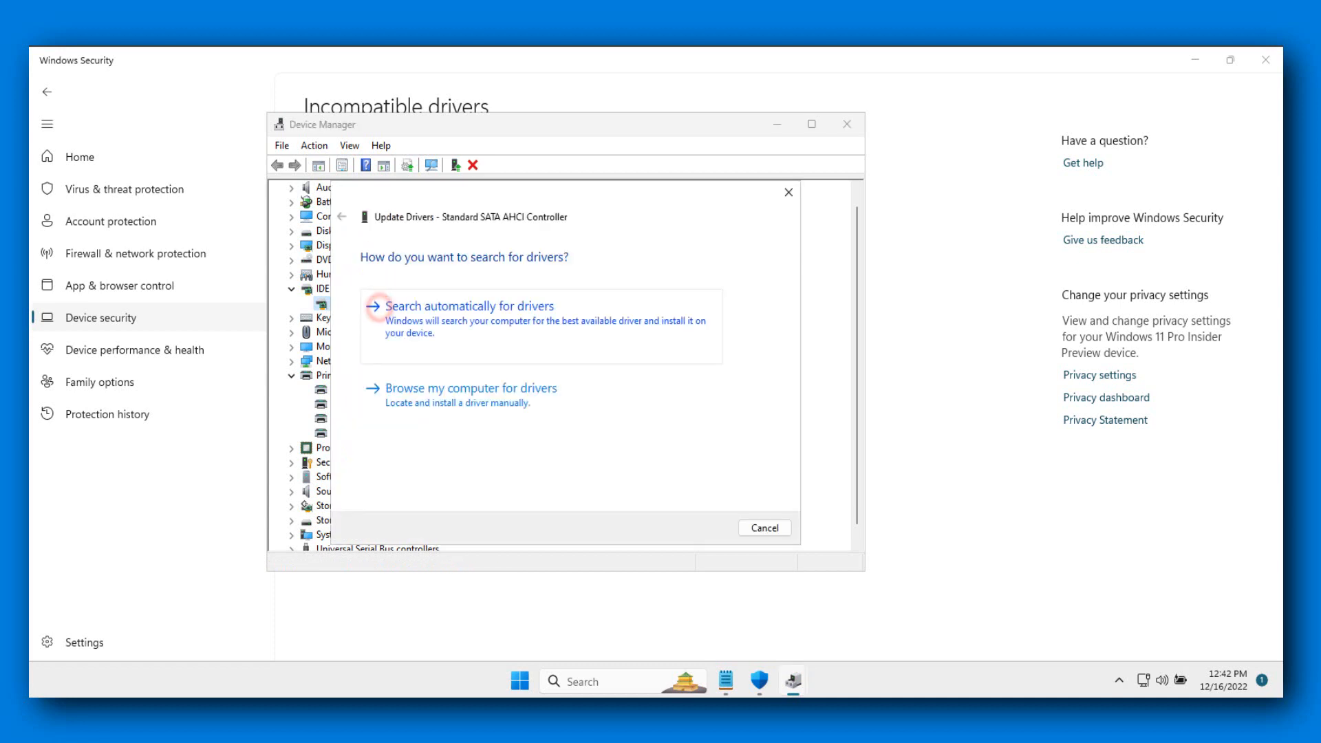
{"action": "left_click", "coordinate": [386, 316]}
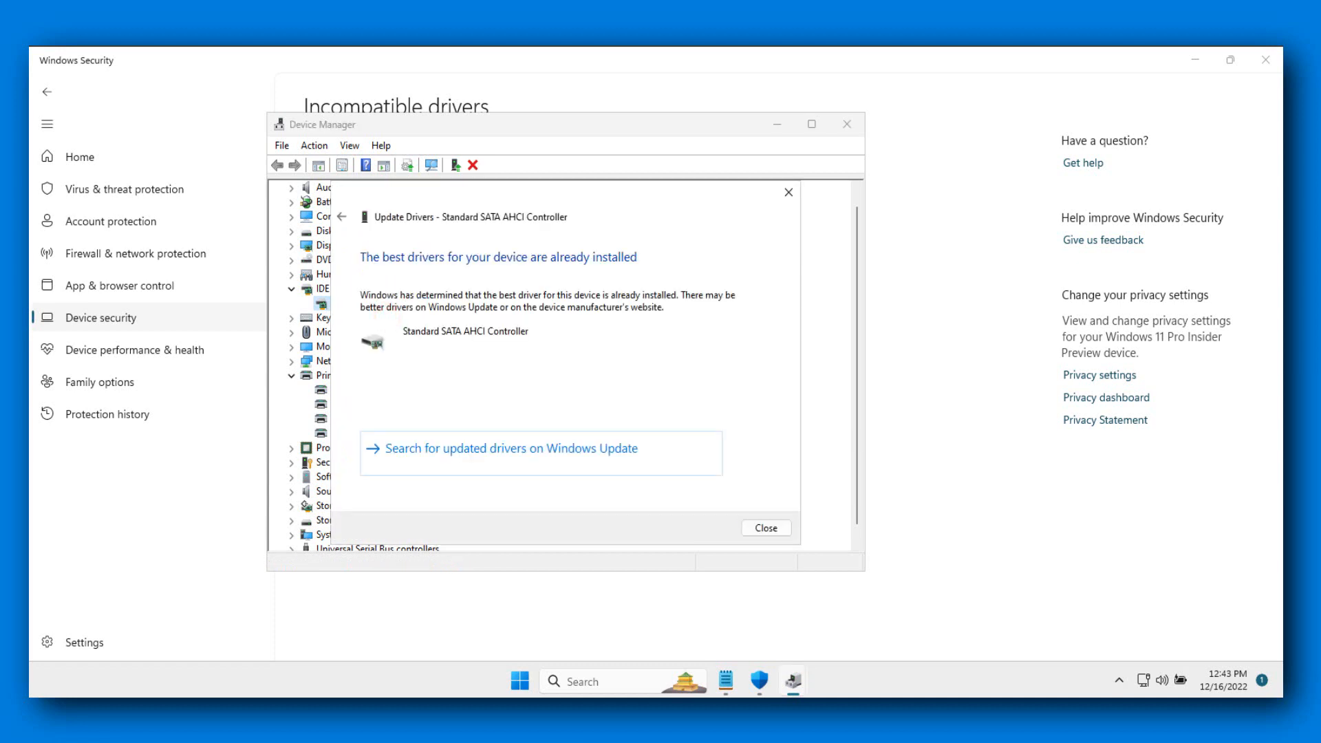
{"action": "left_click", "coordinate": [764, 528]}
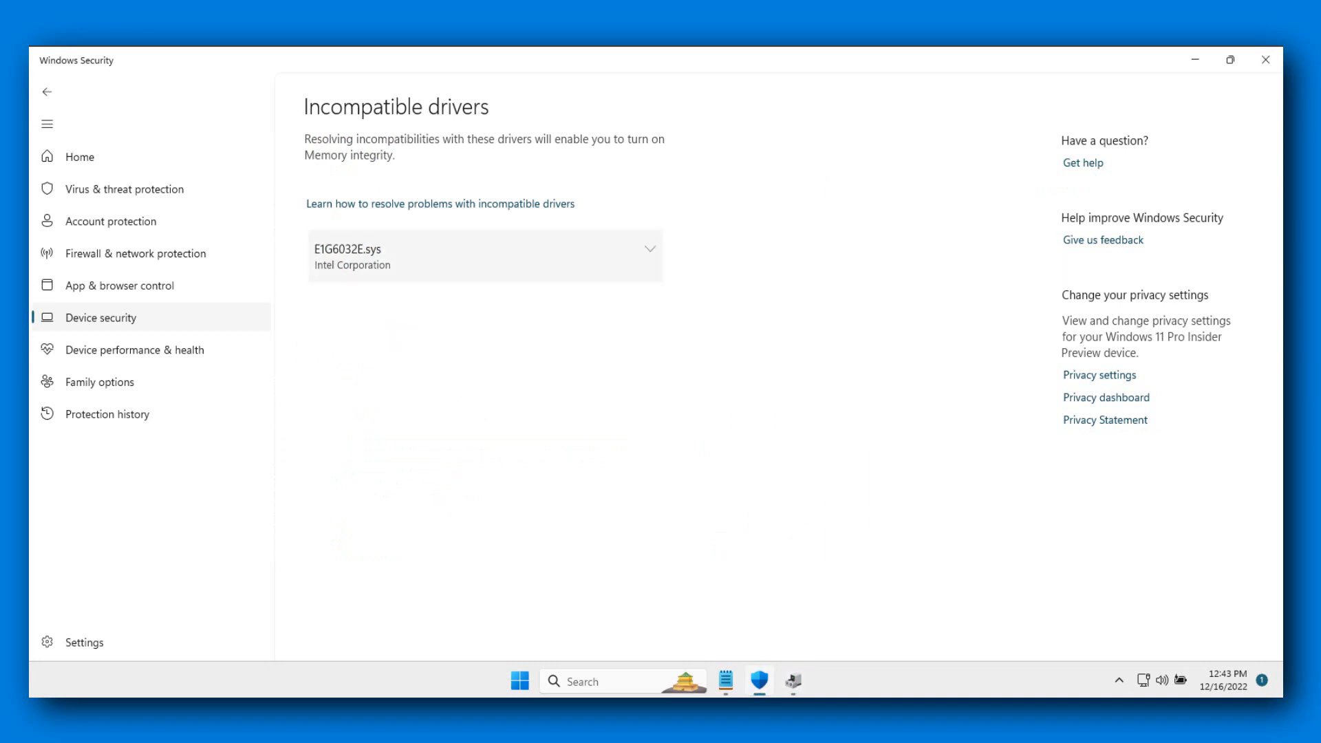
Step: Return to the Core isolation details in Windows Security, minimize that window and close Device Manager
{"action": "left_click", "coordinate": [436, 241]}
{"action": "left_click", "coordinate": [221, 307]}
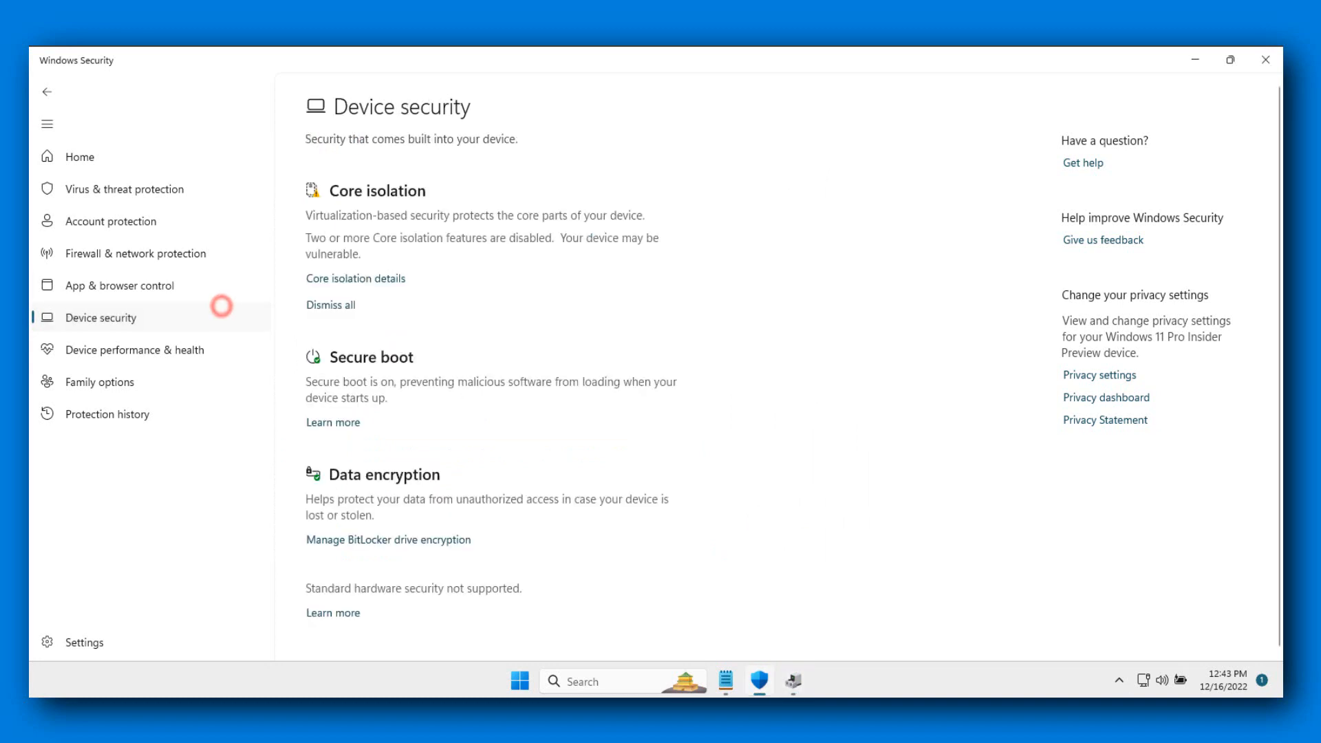
{"action": "left_click", "coordinate": [347, 278]}
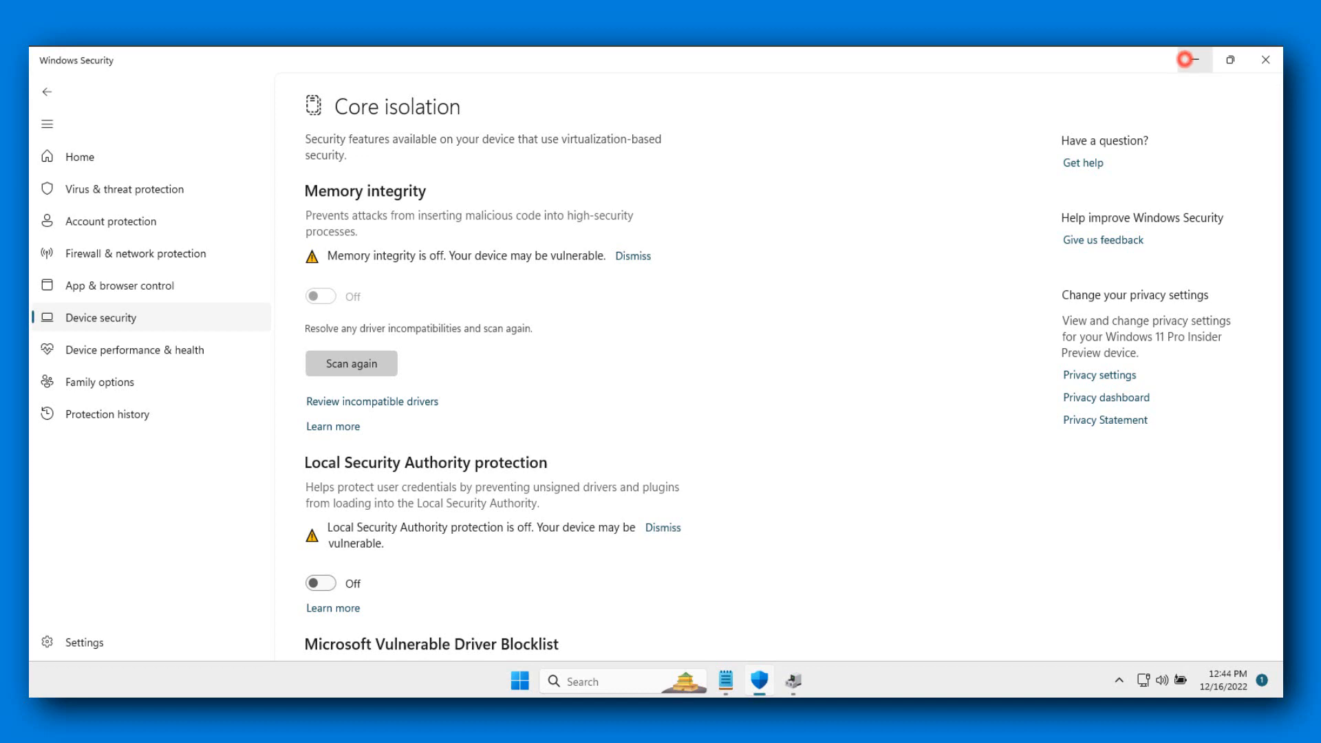
{"action": "left_click", "coordinate": [1195, 59]}
{"action": "left_click", "coordinate": [847, 125]}
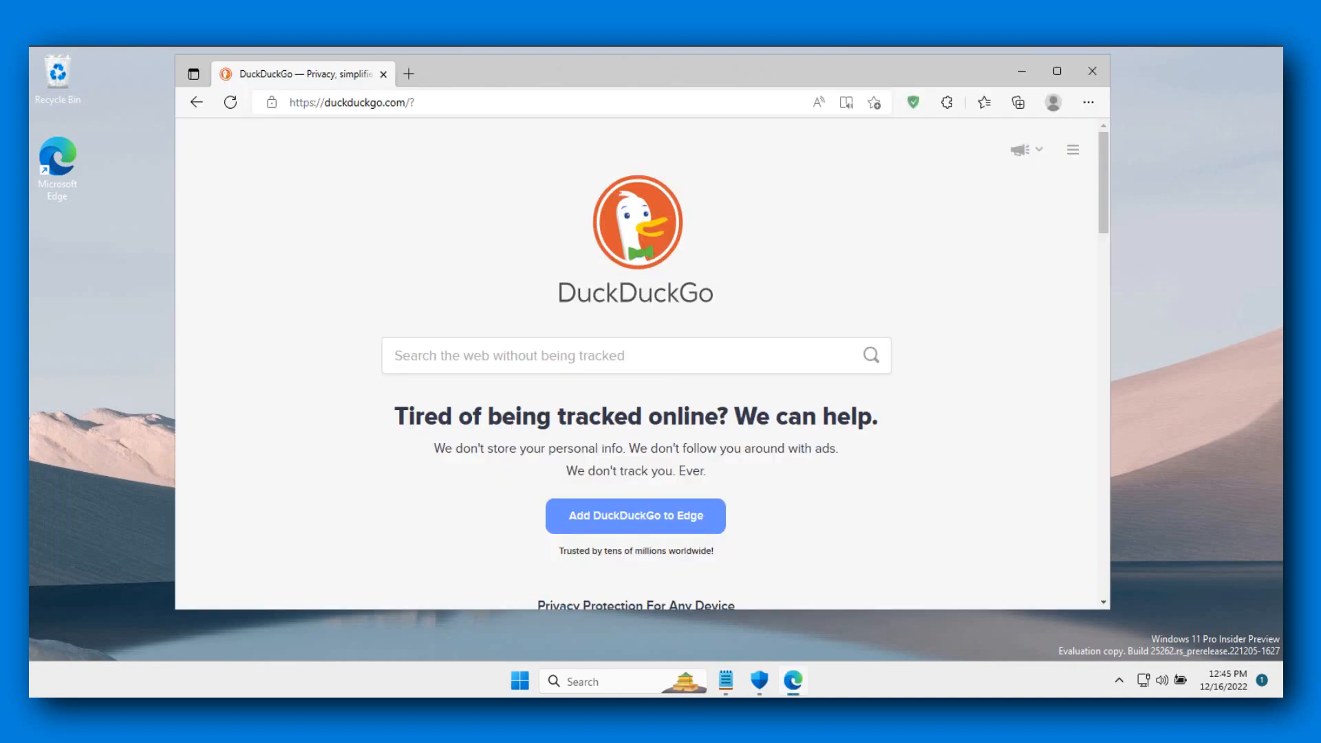
Step: In Microsoft Edge, search DuckDuckGo for "Autoruns for Windows v14.09" and open the Microsoft Learn Sysinternals result
{"action": "left_click", "coordinate": [634, 359]}
{"action": "type", "text": "Autoruns for Windows v14.09"}
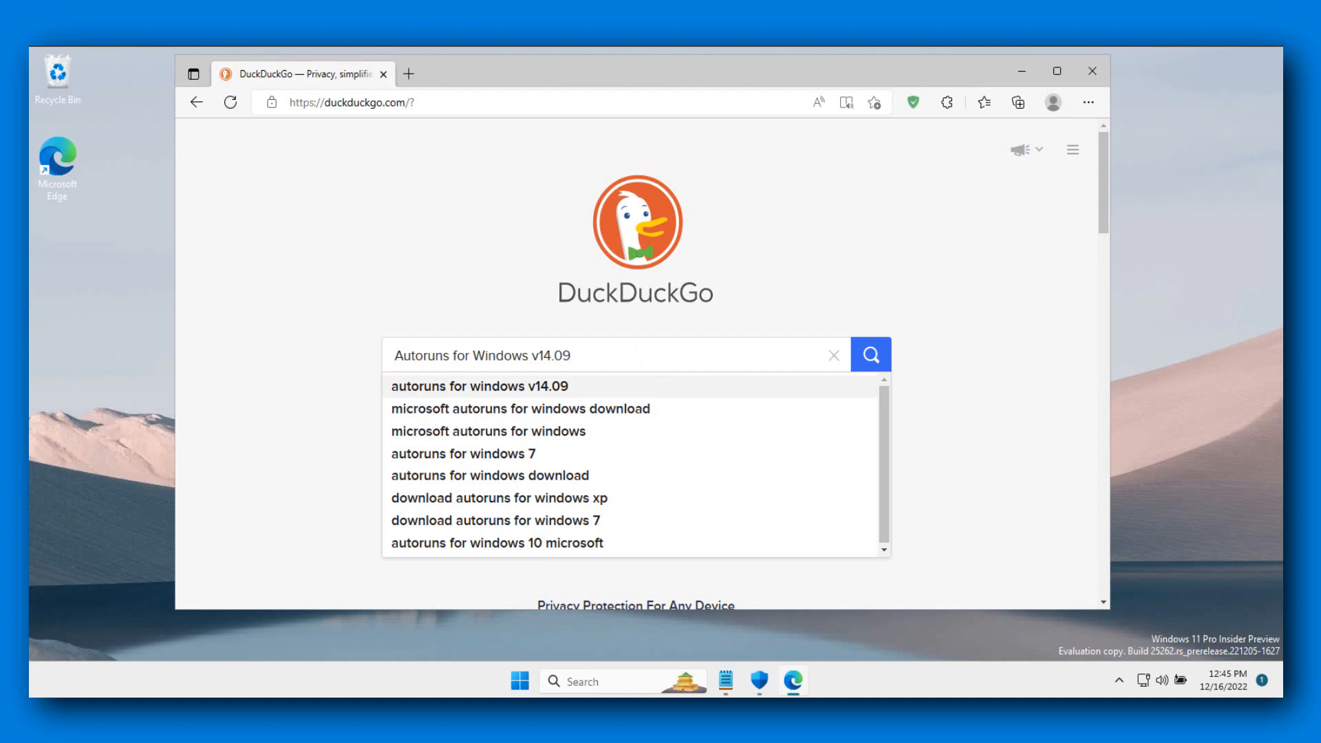
{"action": "left_click", "coordinate": [622, 354]}
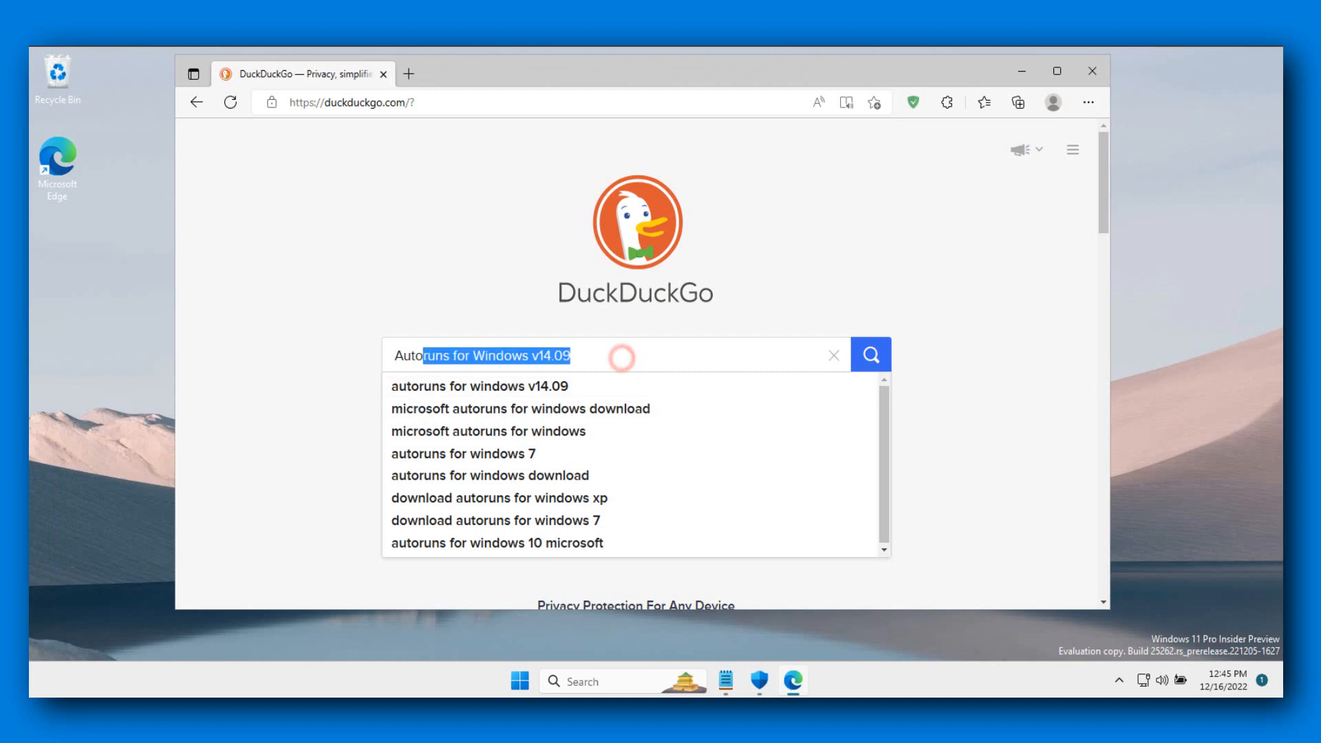
{"action": "left_click", "coordinate": [871, 355]}
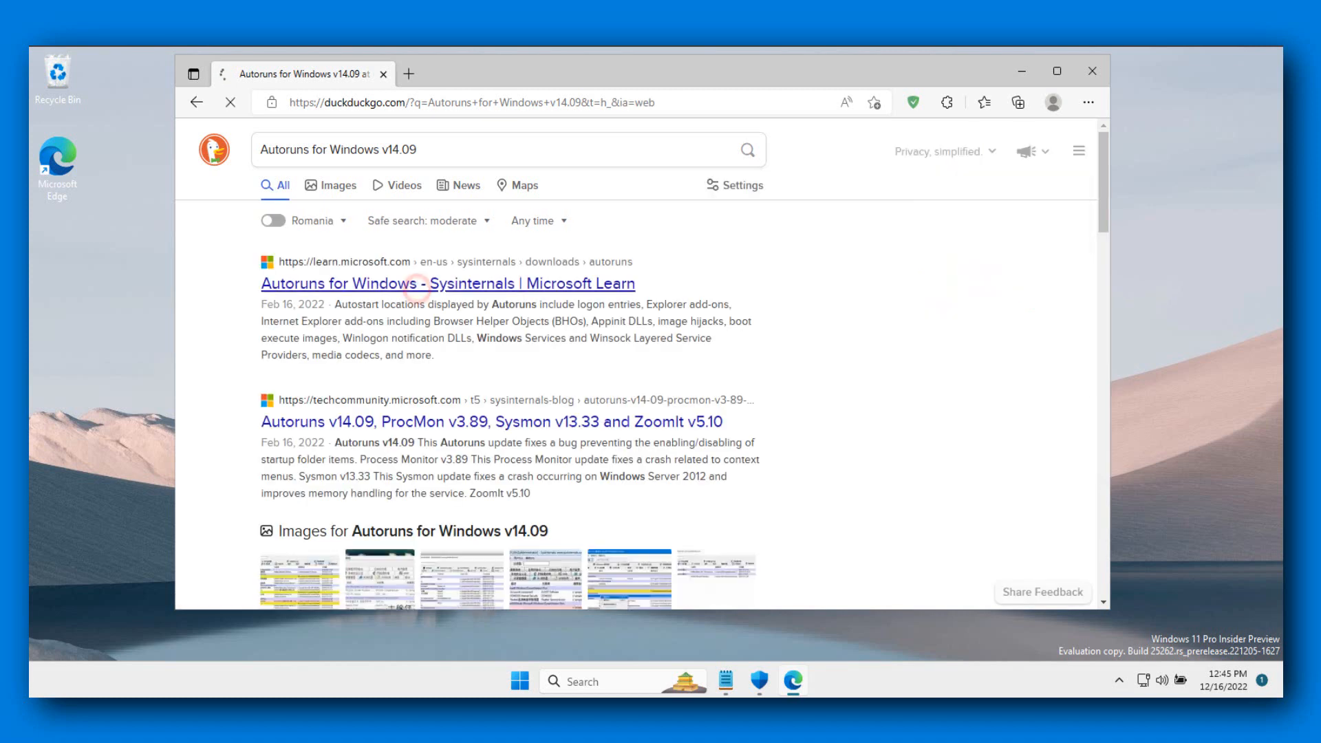
{"action": "left_click", "coordinate": [416, 285]}
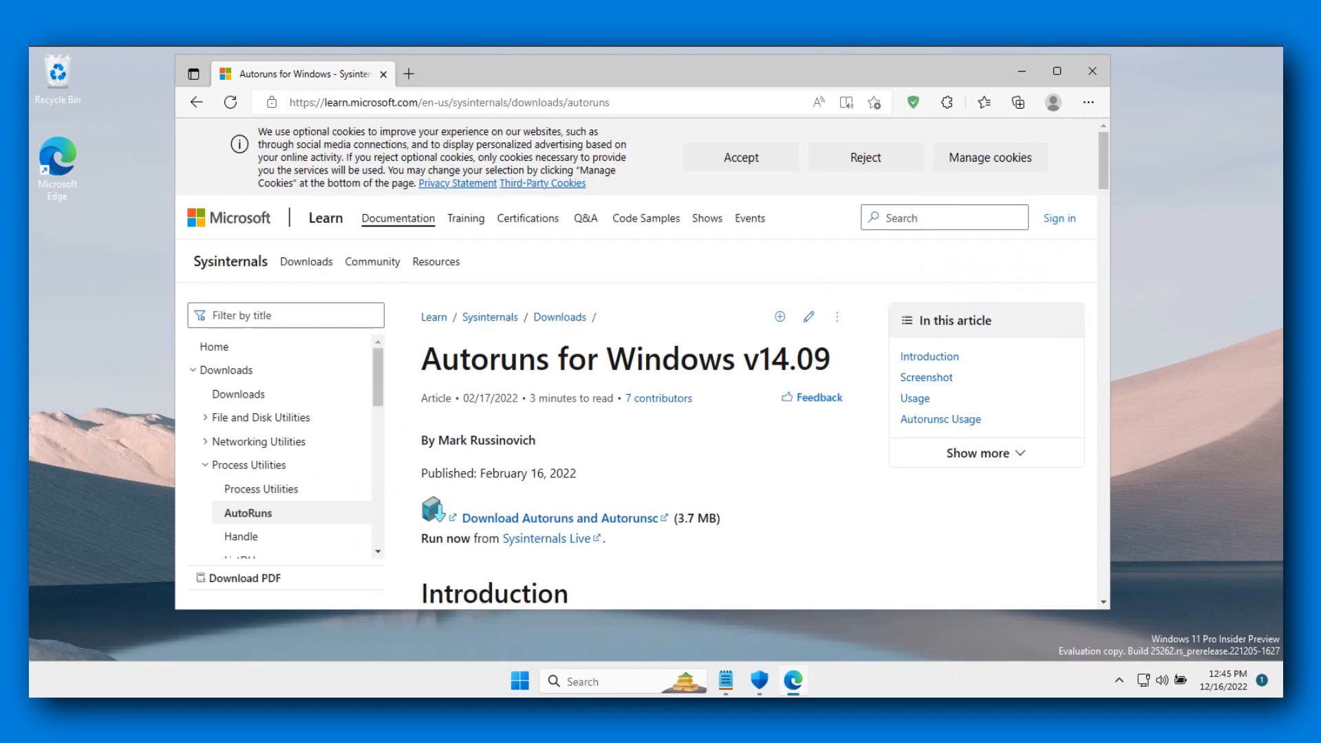
Step: Download Autoruns and Autorunsc from the Sysinternals page and open the downloaded Autoruns.zip
{"action": "scroll", "coordinate": [560, 372], "scroll_direction": "down", "scroll_amount": 2}
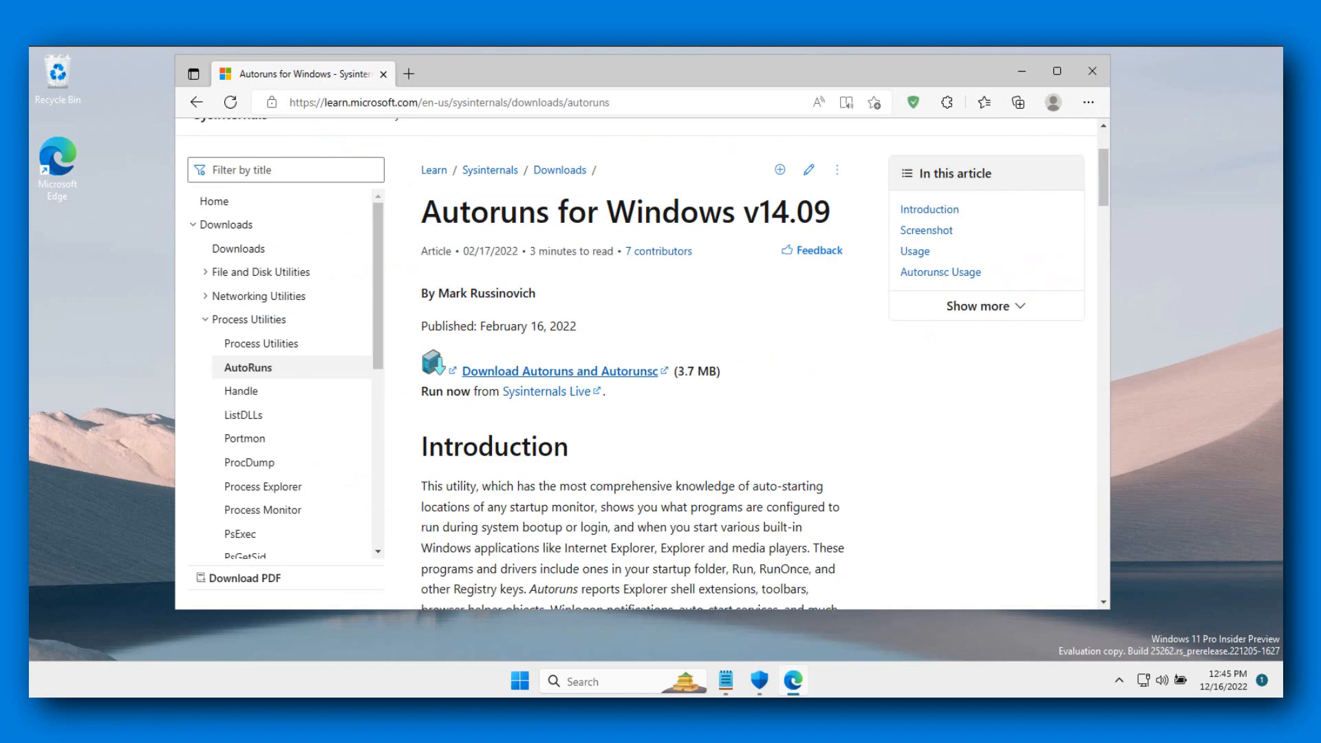
{"action": "left_click", "coordinate": [581, 375]}
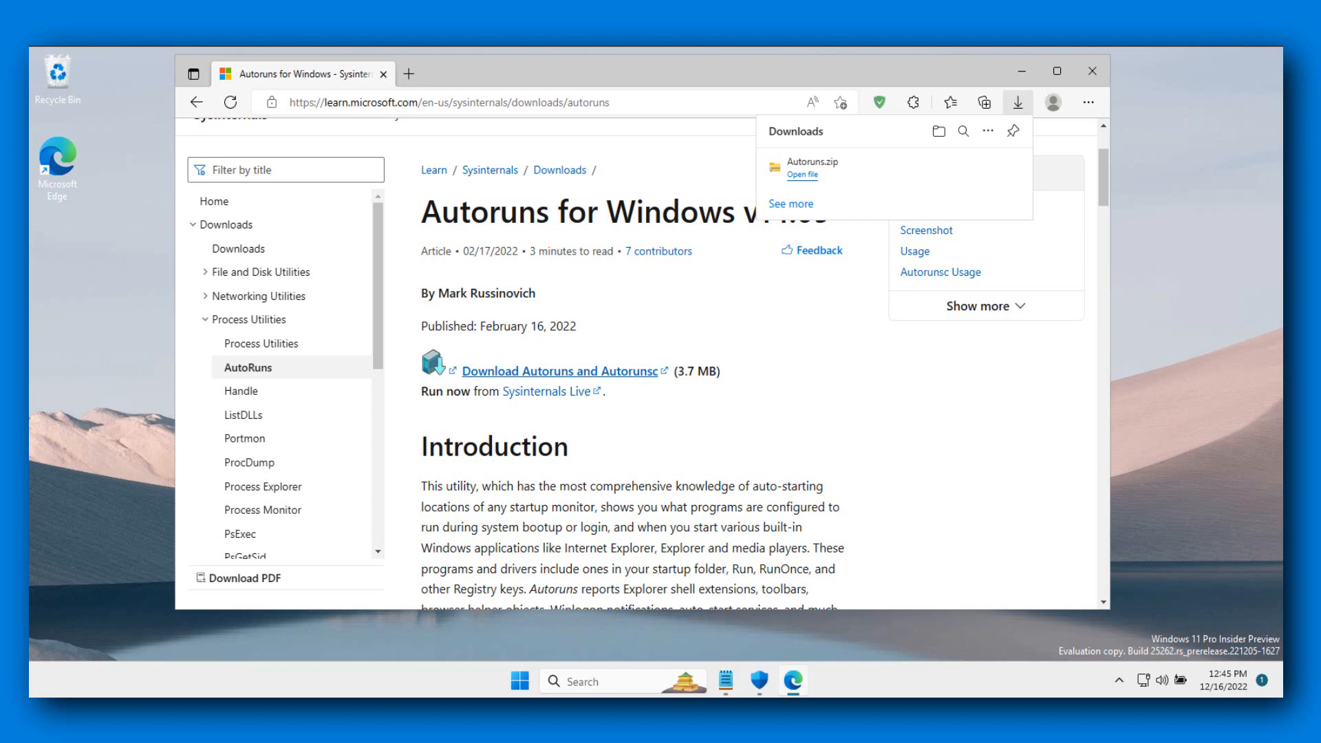
{"action": "left_click", "coordinate": [803, 175]}
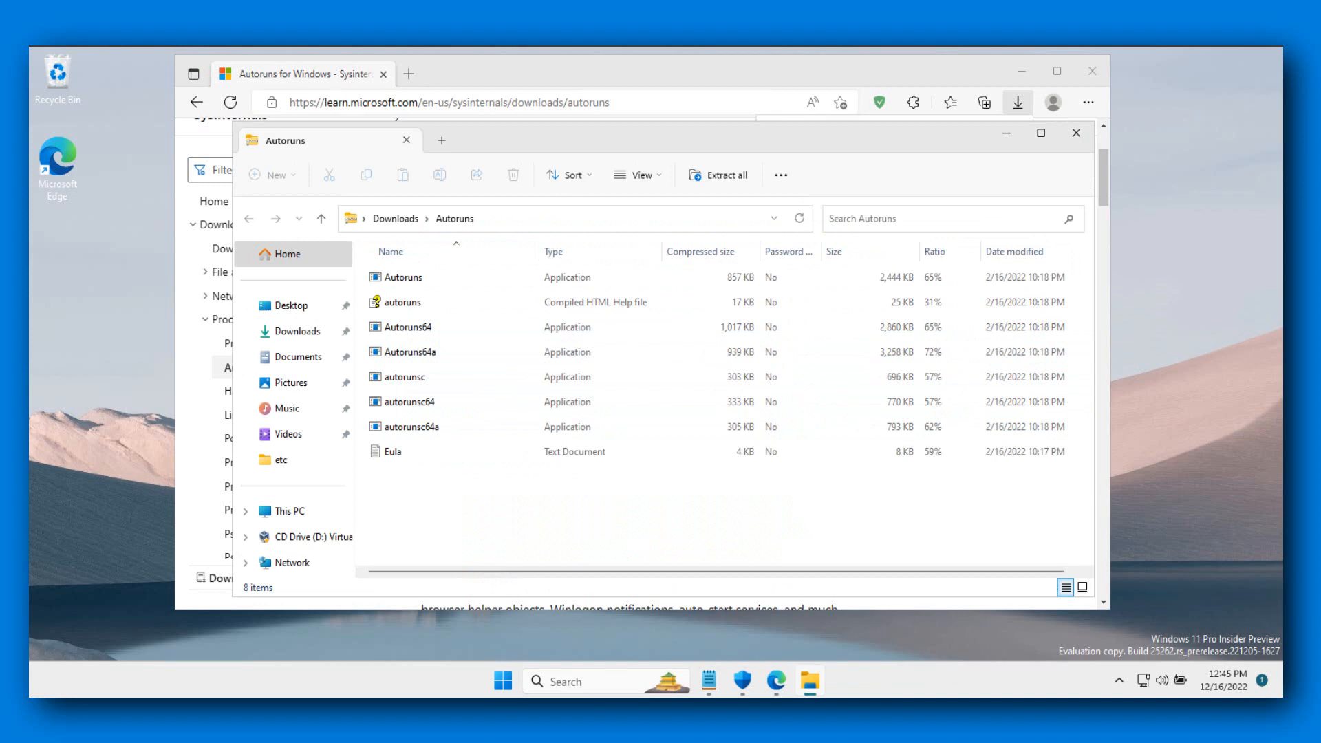
{"action": "right_click", "coordinate": [409, 327]}
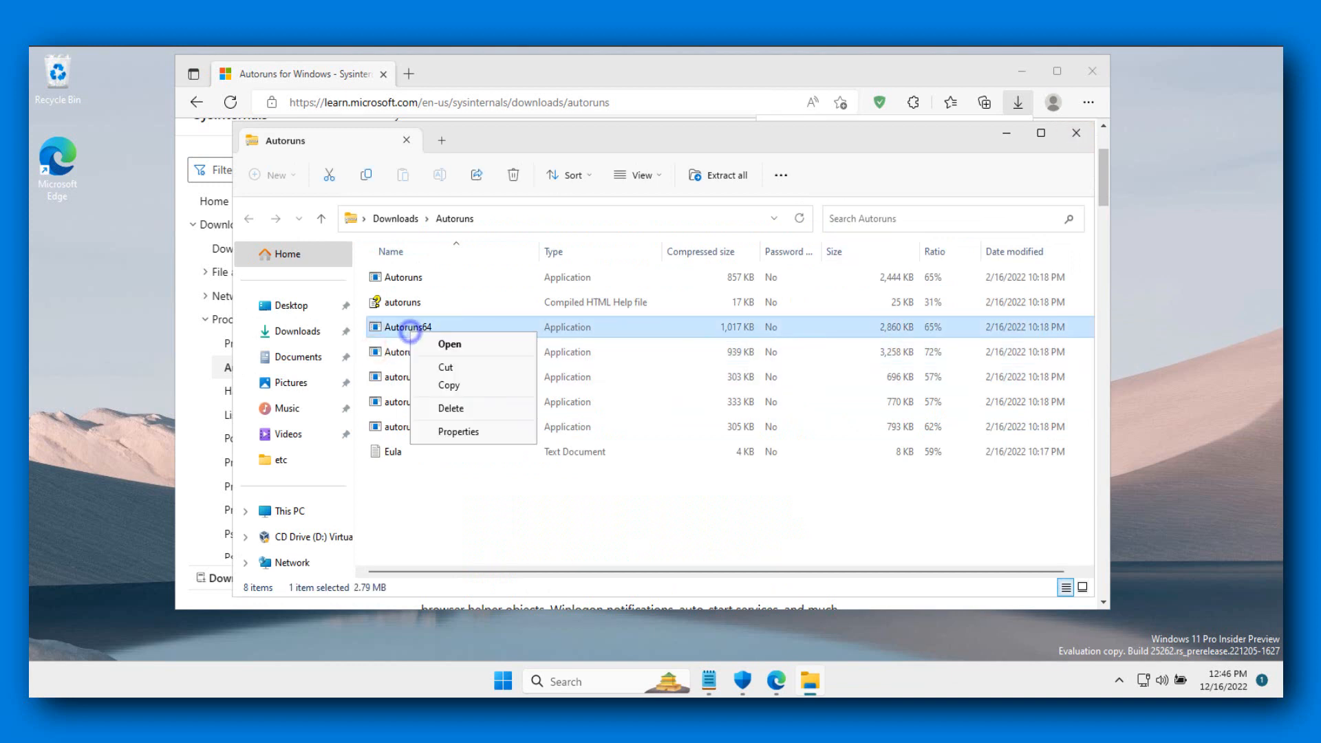
{"action": "left_click", "coordinate": [454, 344]}
{"action": "left_click", "coordinate": [618, 397]}
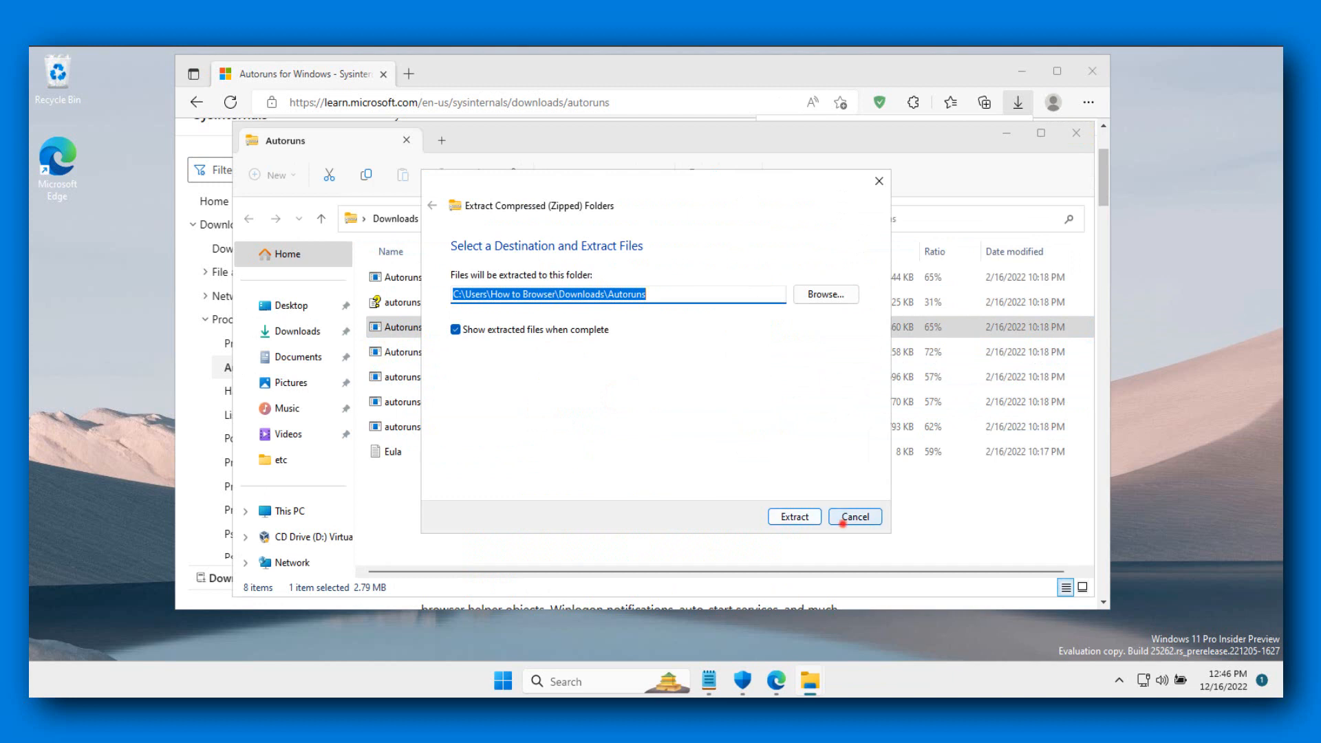
{"action": "left_click", "coordinate": [843, 522]}
Step: Run Autoruns64 directly from the compressed folder without extracting it and accept the Autoruns license agreement
{"action": "right_click", "coordinate": [365, 324]}
{"action": "double_click", "coordinate": [384, 325]}
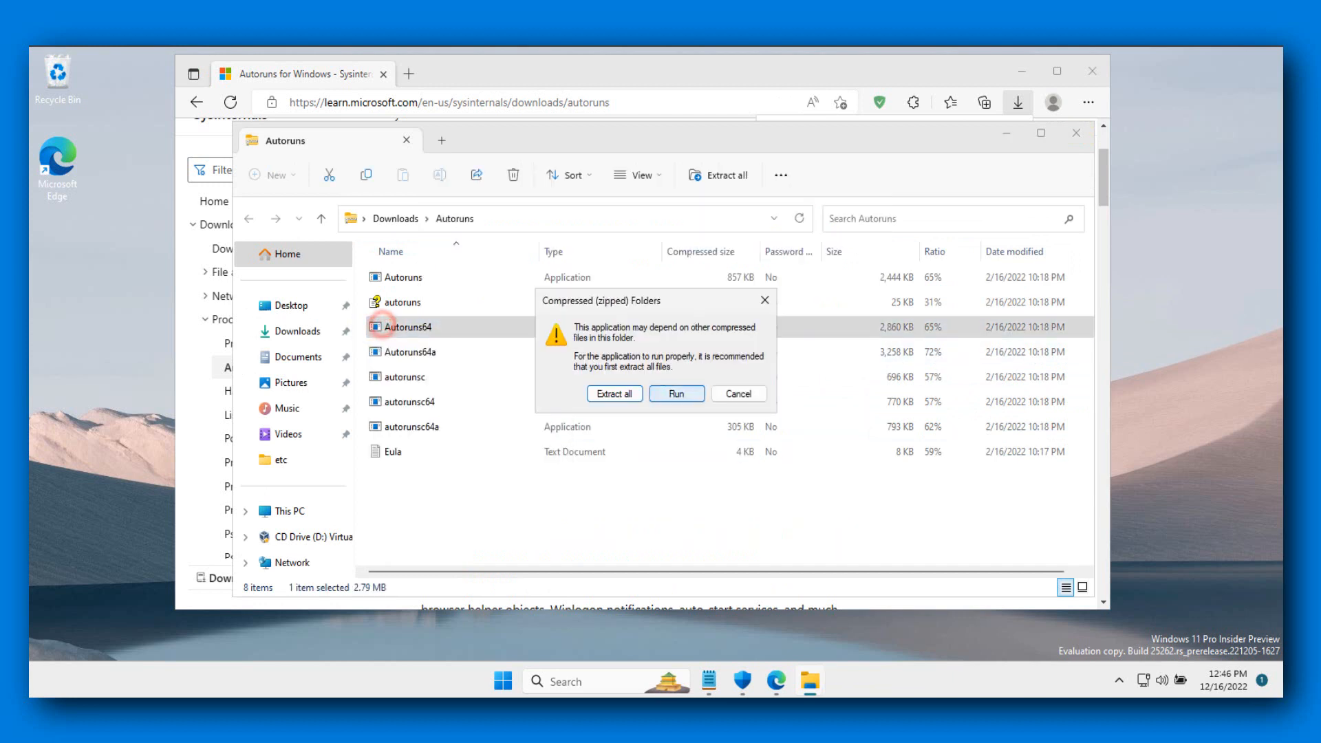
{"action": "left_click", "coordinate": [685, 397]}
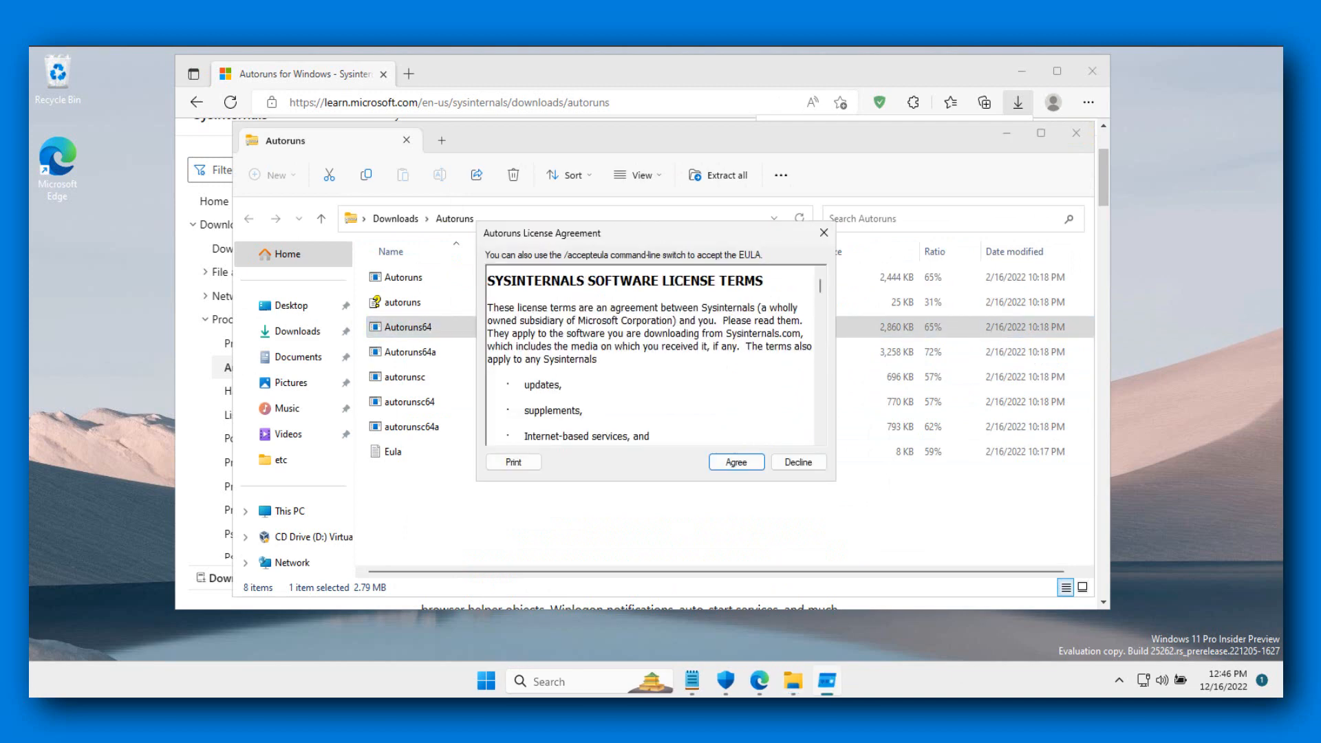
{"action": "left_click", "coordinate": [723, 464]}
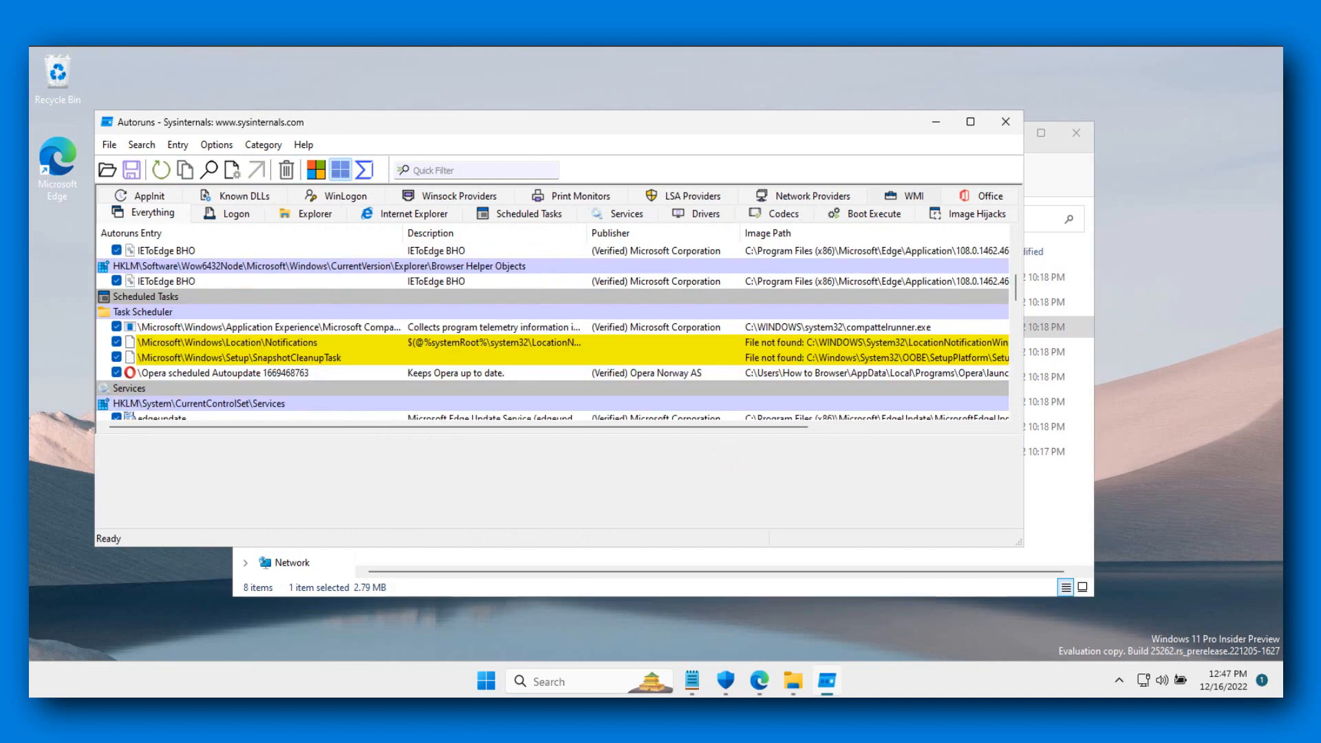
Step: Show only the driver entries in Autoruns and inspect the highlighted MpKslc199e12f and Adobe Type Manager entries
{"action": "scroll", "coordinate": [550, 330], "scroll_direction": "up", "scroll_amount": 3}
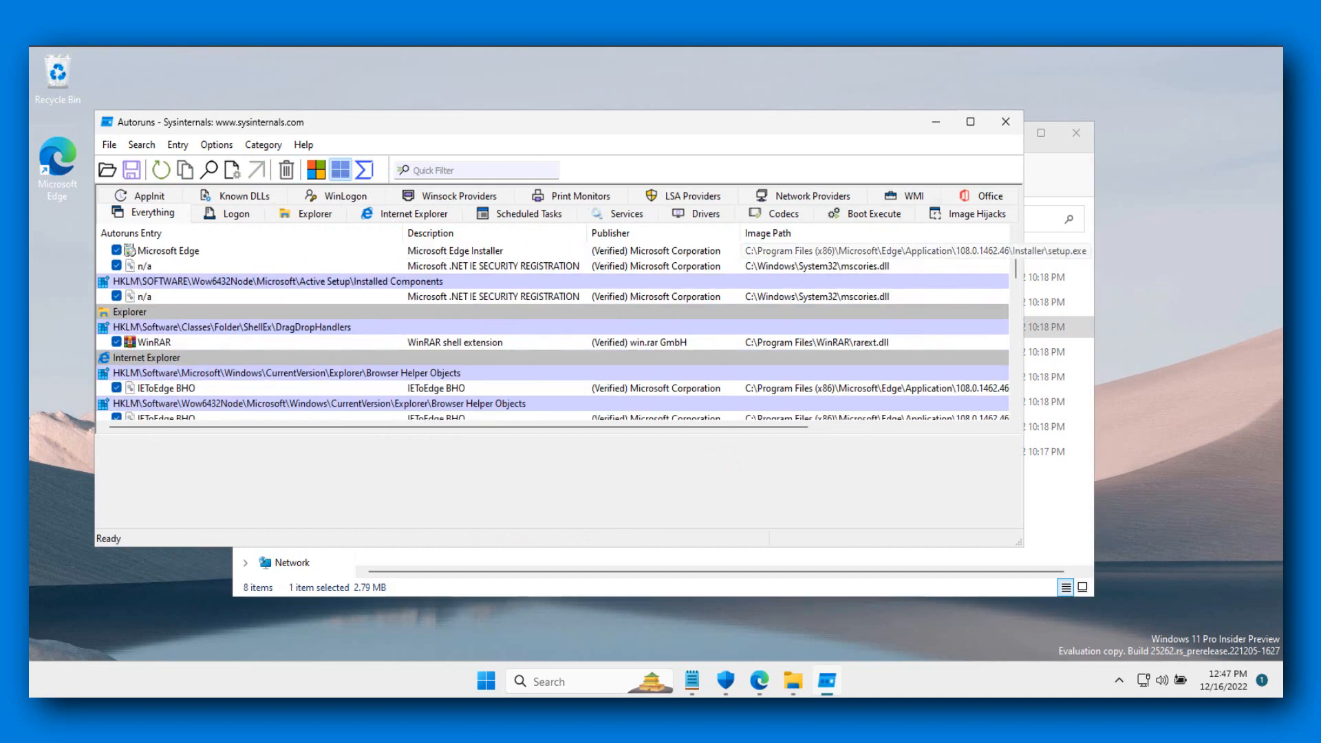
{"action": "left_click", "coordinate": [702, 214]}
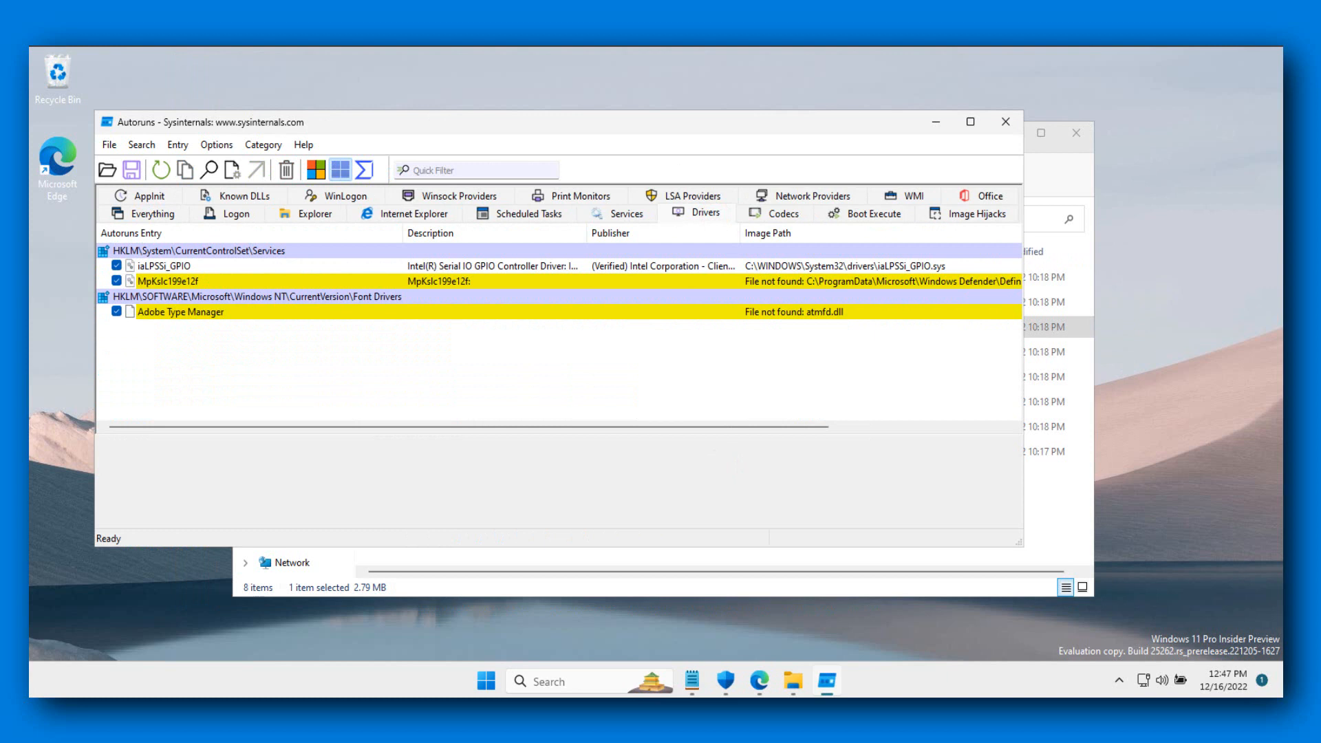
{"action": "left_click", "coordinate": [256, 281]}
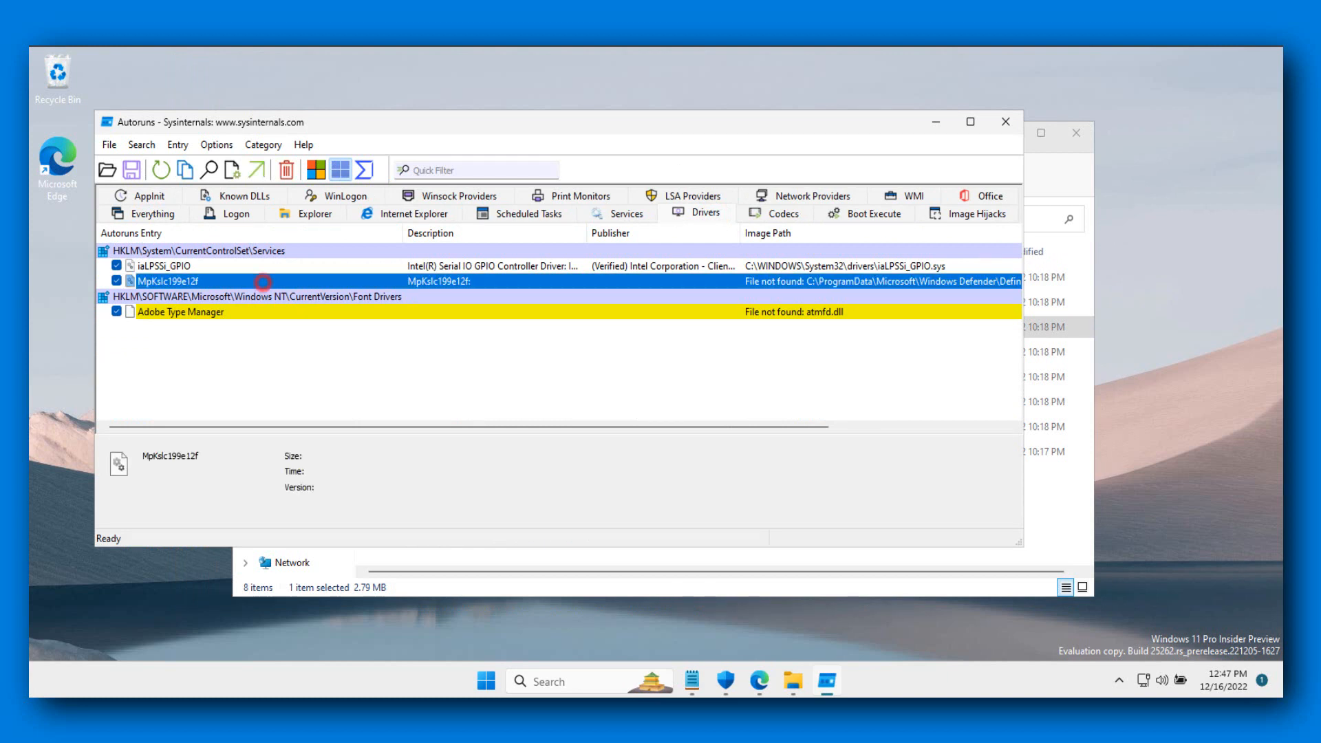
{"action": "left_click", "coordinate": [262, 300]}
{"action": "left_click", "coordinate": [269, 315]}
{"action": "left_click", "coordinate": [268, 281]}
{"action": "left_click", "coordinate": [375, 312]}
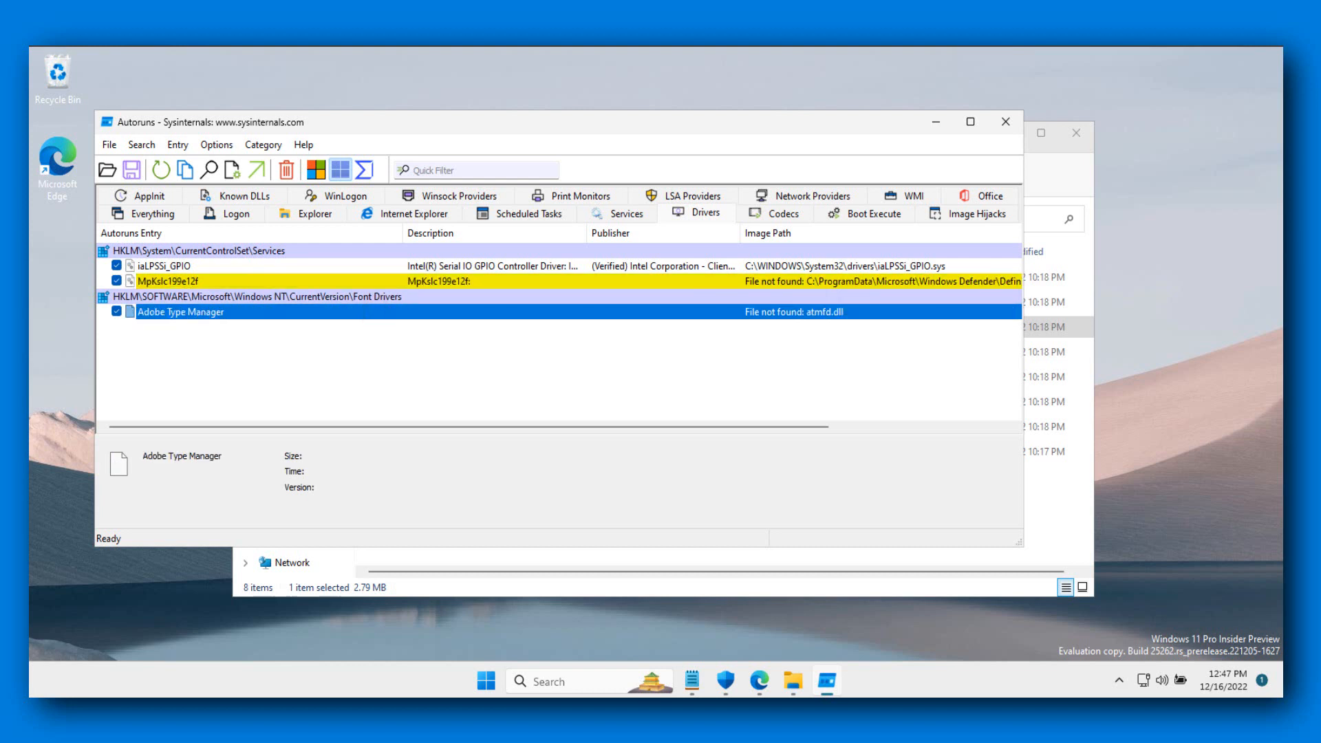
Step: Try to delete the Adobe Type Manager entry under Font Drivers and dismiss the resulting dialog
{"action": "right_click", "coordinate": [455, 315]}
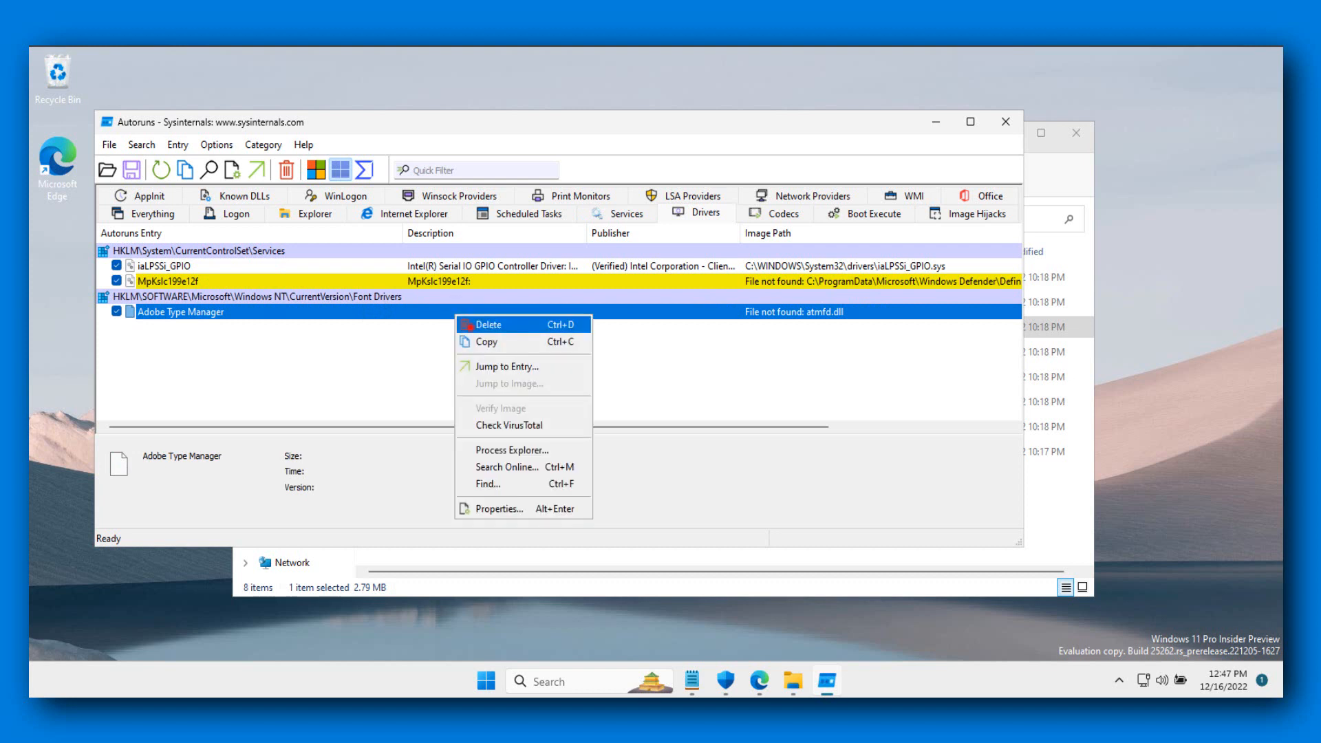
{"action": "left_click", "coordinate": [476, 324]}
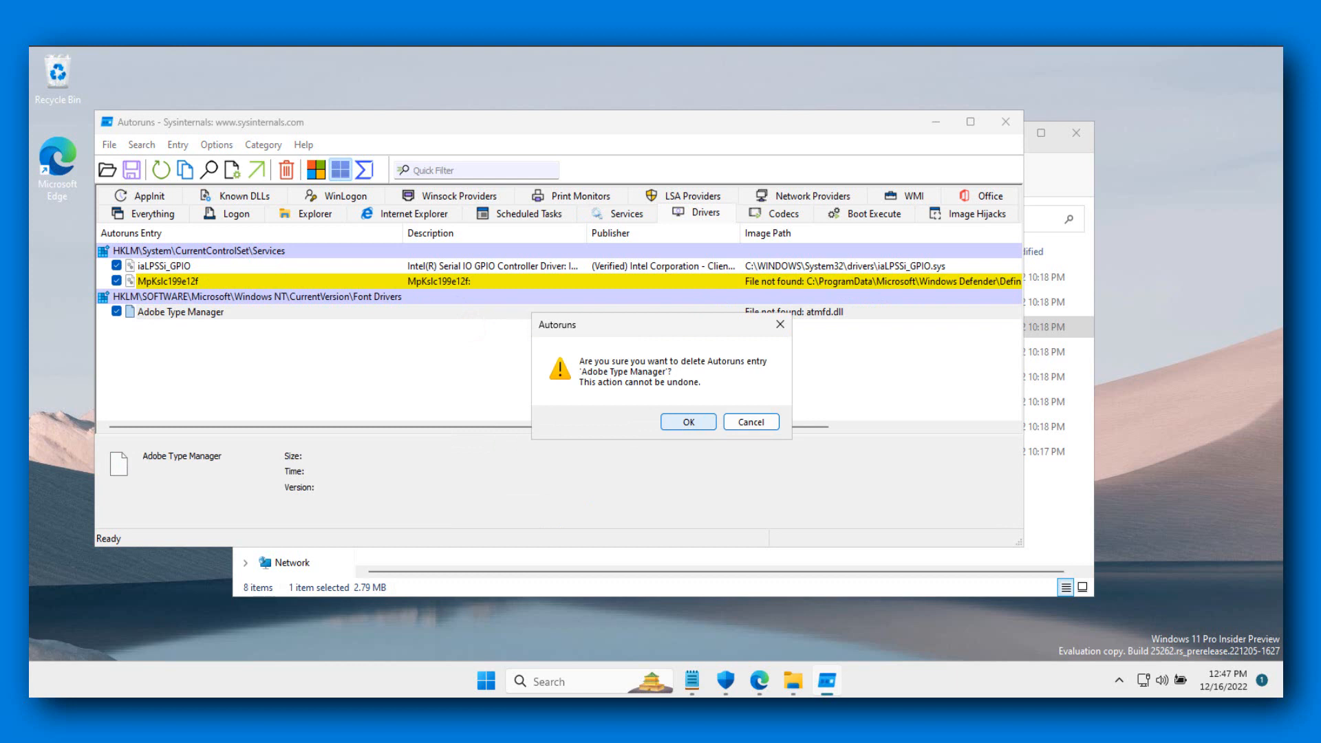
{"action": "left_click", "coordinate": [693, 418]}
{"action": "left_click", "coordinate": [380, 283]}
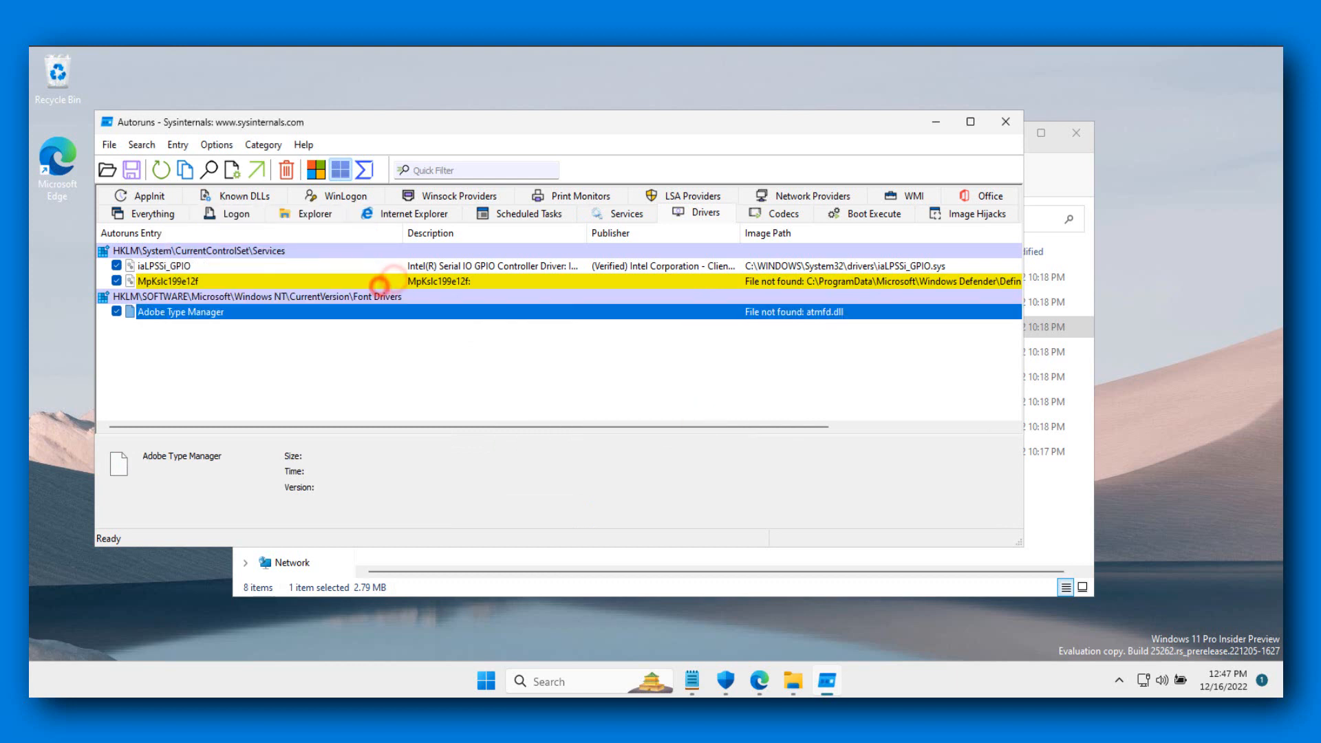
Step: Try to delete the MpKslc199e12f driver entry under Services, confirming the deletion
{"action": "left_click", "coordinate": [382, 267]}
{"action": "right_click", "coordinate": [390, 278]}
{"action": "left_click", "coordinate": [411, 300]}
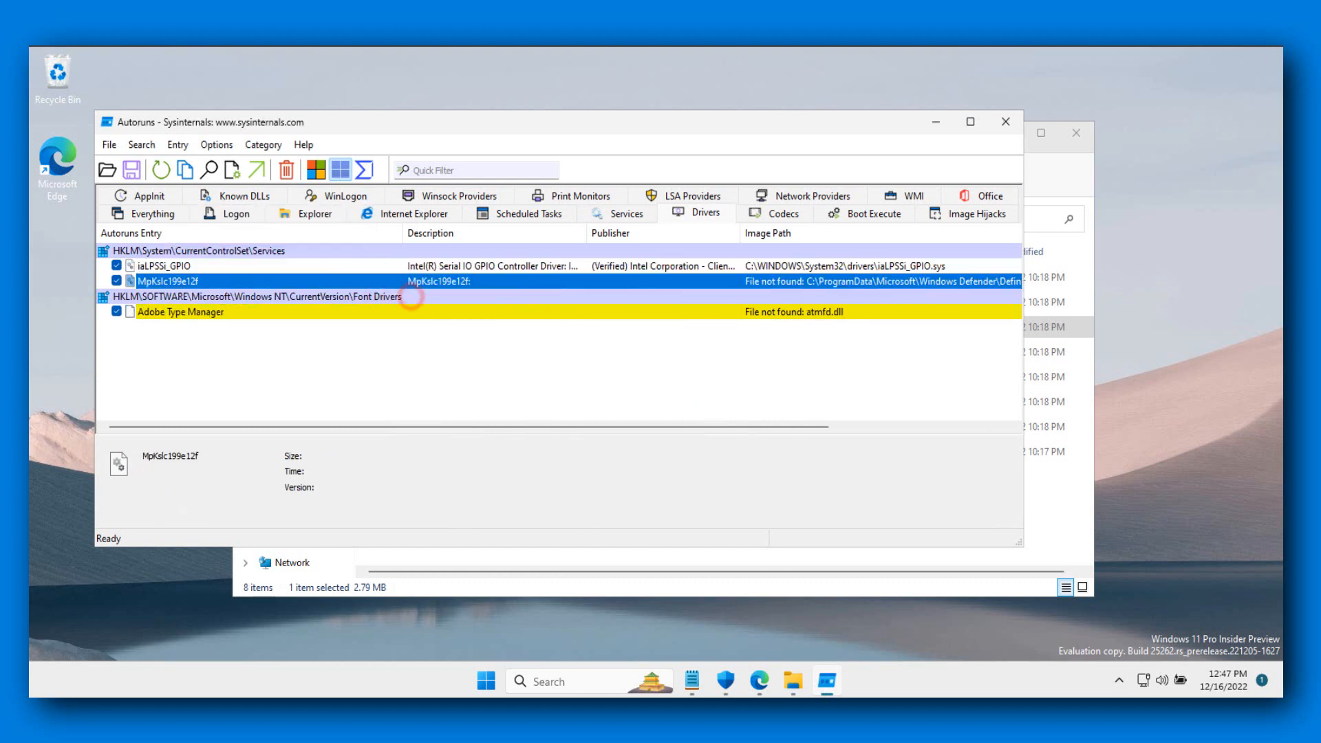
{"action": "right_click", "coordinate": [411, 282]}
{"action": "left_click", "coordinate": [421, 292]}
{"action": "left_click", "coordinate": [686, 421]}
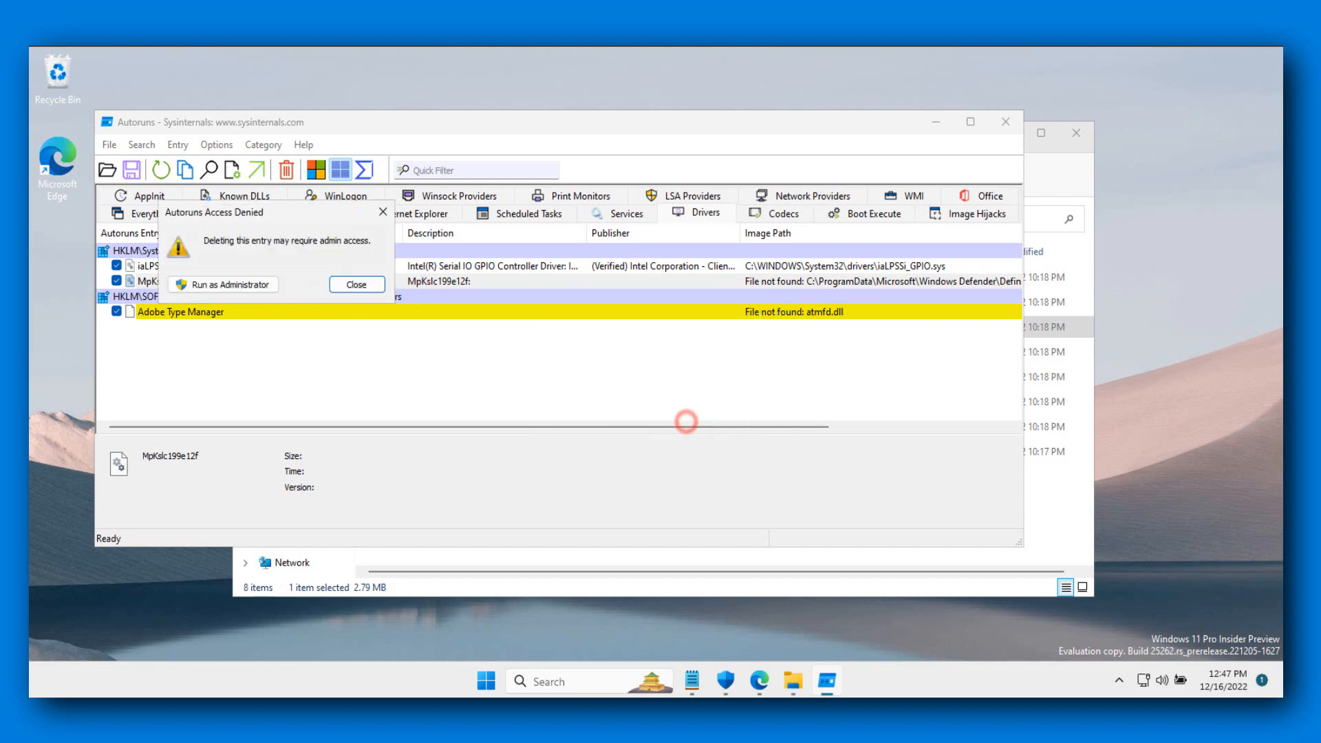
Step: Relaunch Autoruns as administrator and allow it to make changes to the device
{"action": "left_click", "coordinate": [263, 285]}
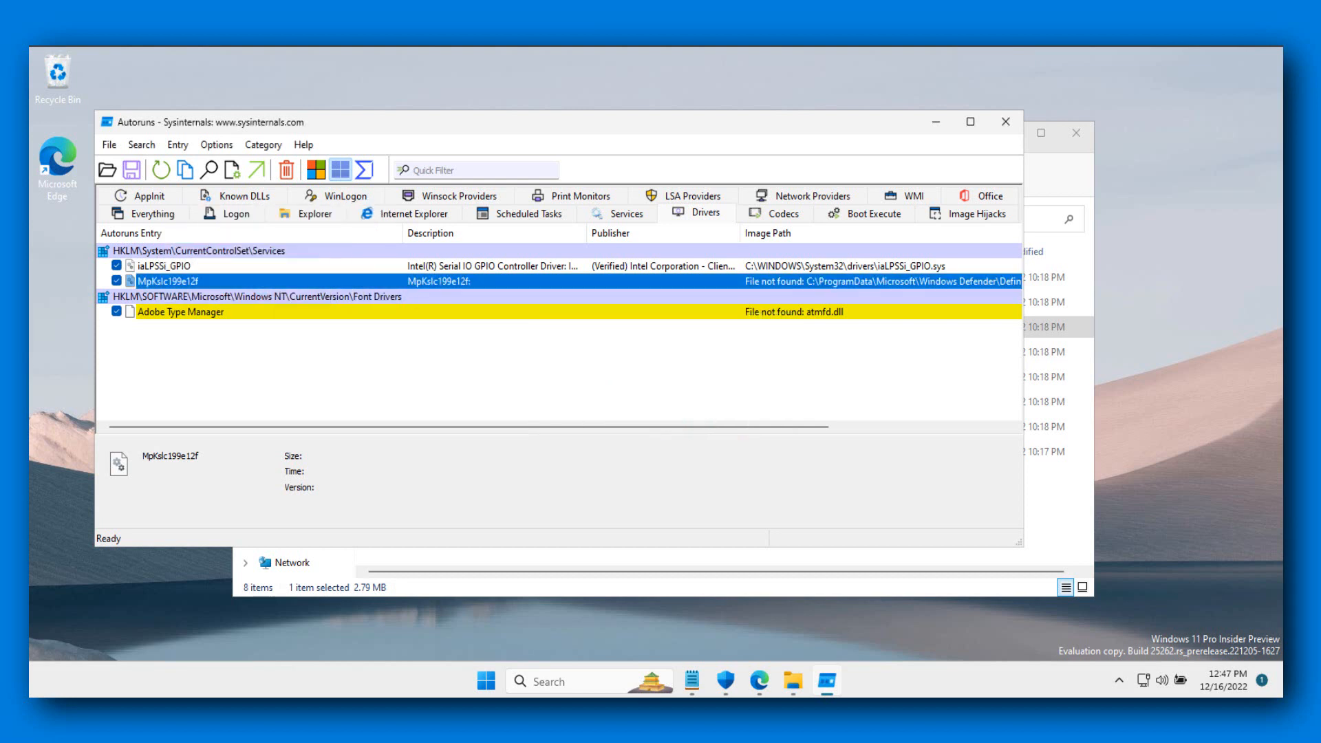
{"action": "left_click", "coordinate": [388, 310]}
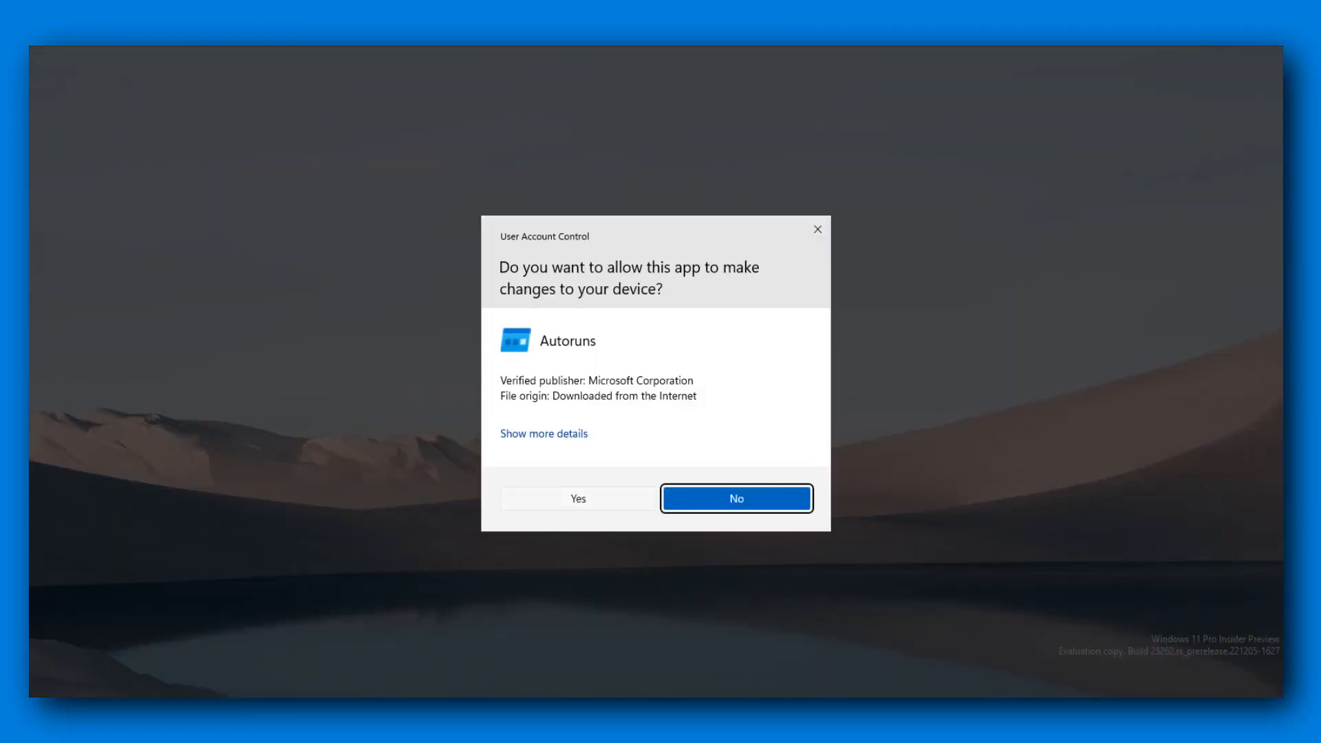
{"action": "left_click", "coordinate": [599, 493]}
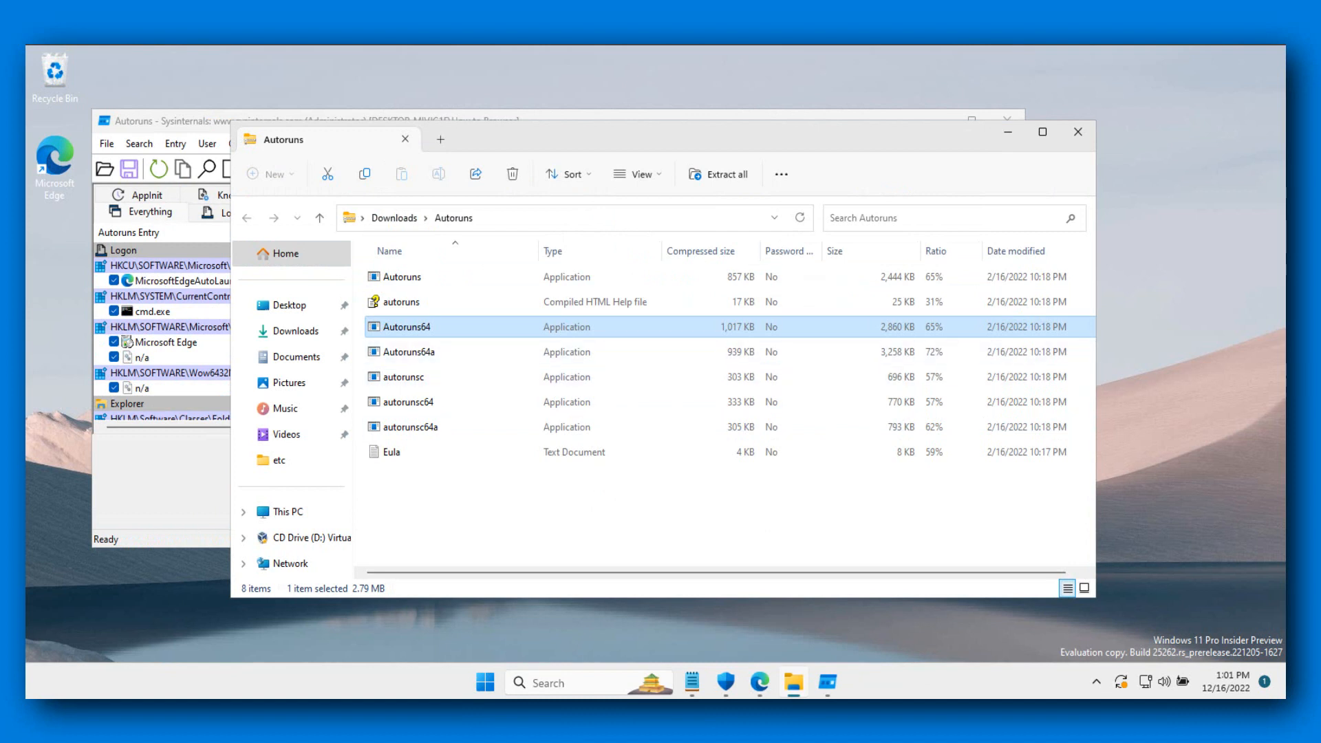
Step: Search Windows for "regedi", open Registry Editor and allow it to make changes to the device
{"action": "left_click", "coordinate": [543, 683]}
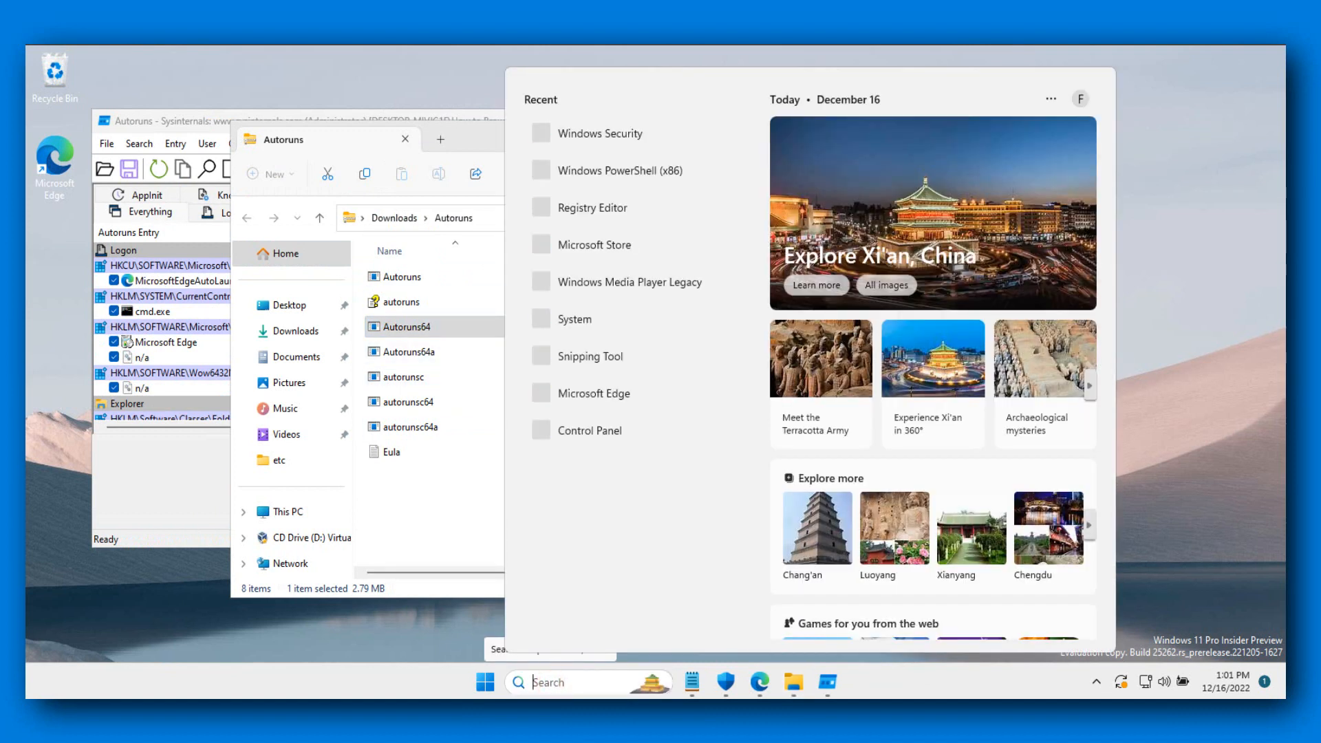
{"action": "type", "text": "reg"}
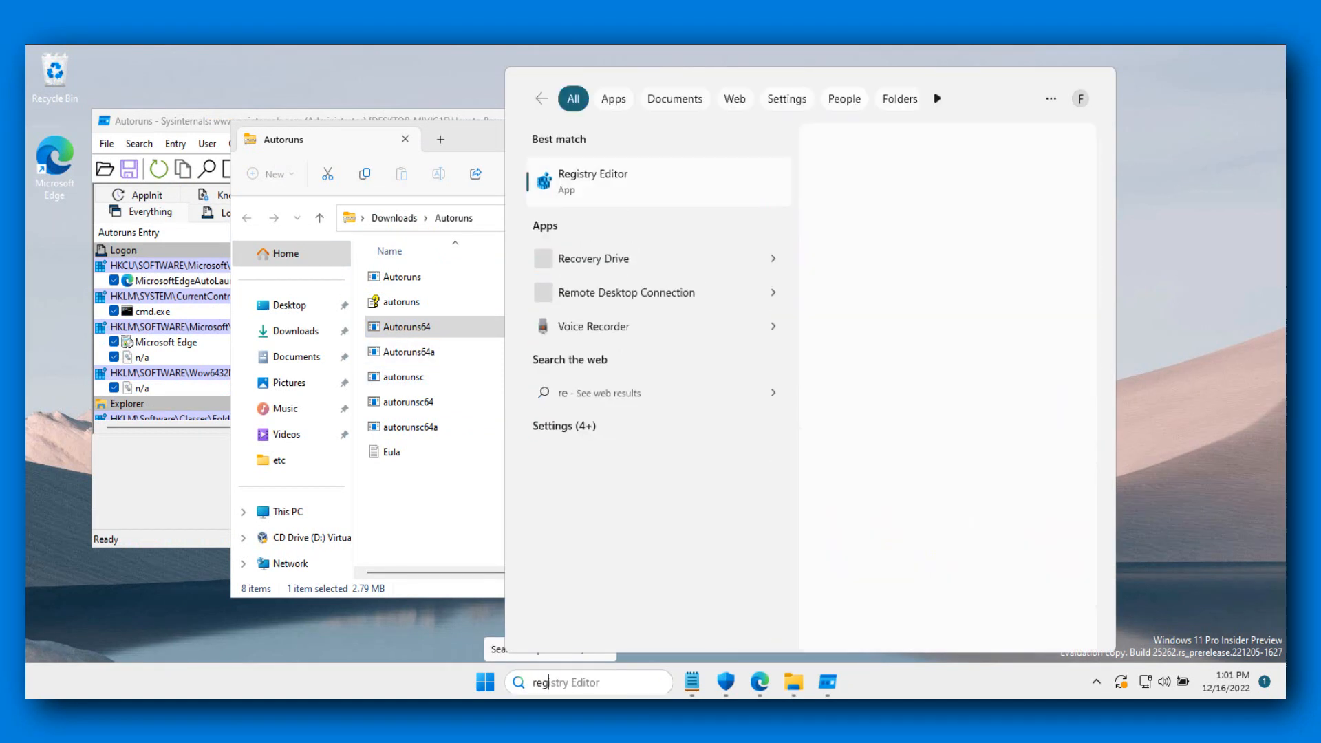
{"action": "type", "text": "edi"}
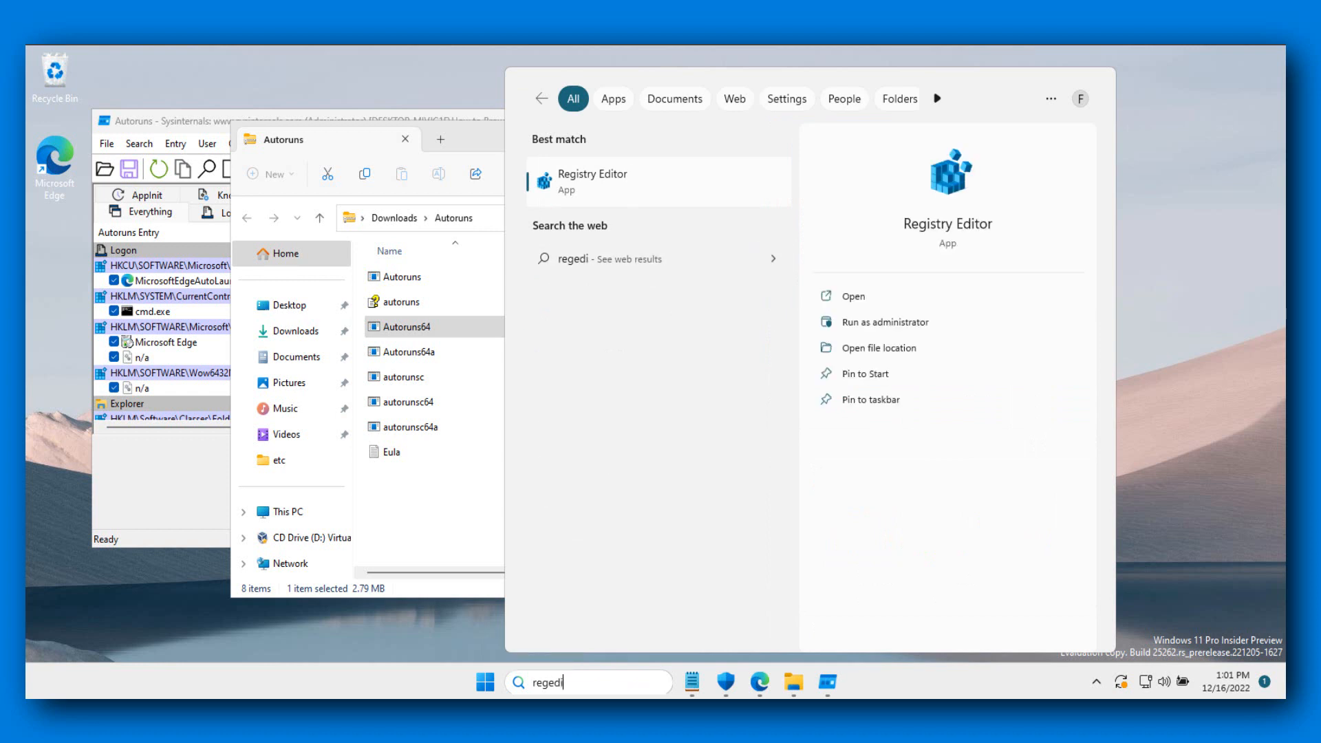
{"action": "left_click", "coordinate": [595, 182]}
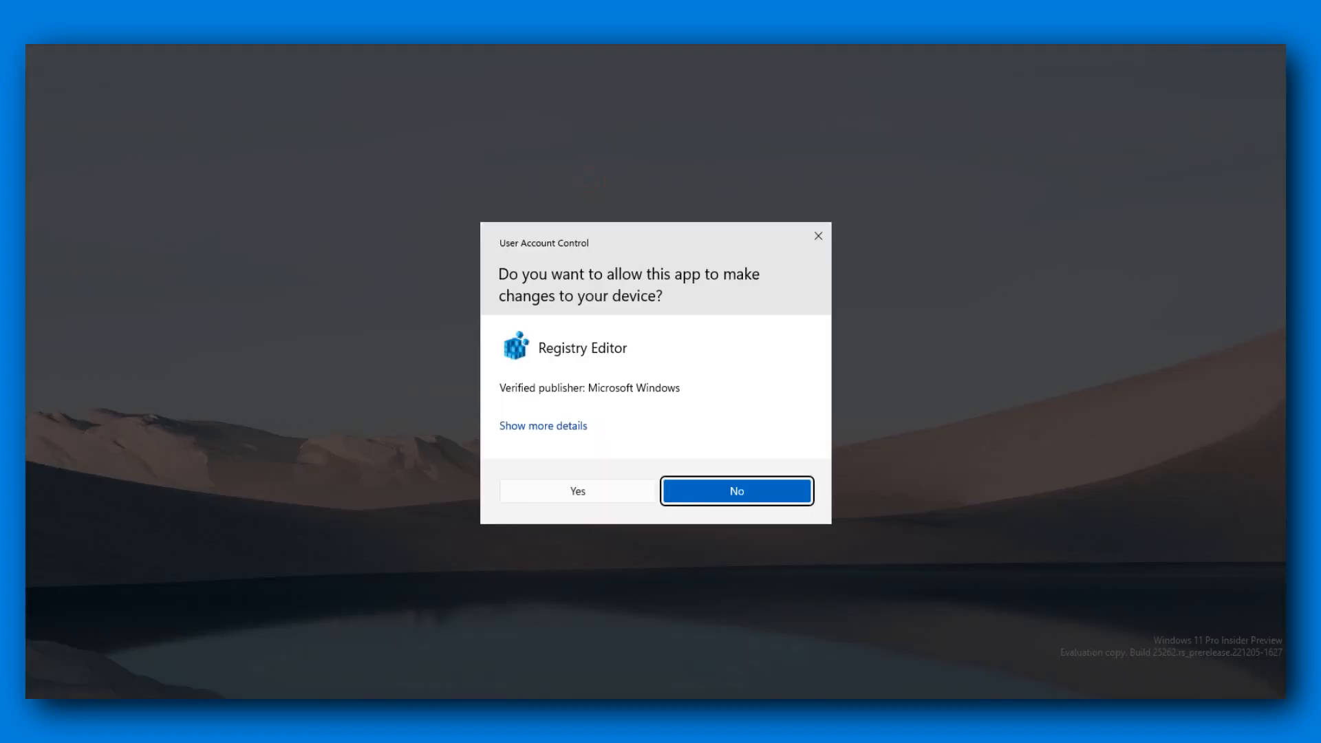
{"action": "left_click", "coordinate": [578, 491]}
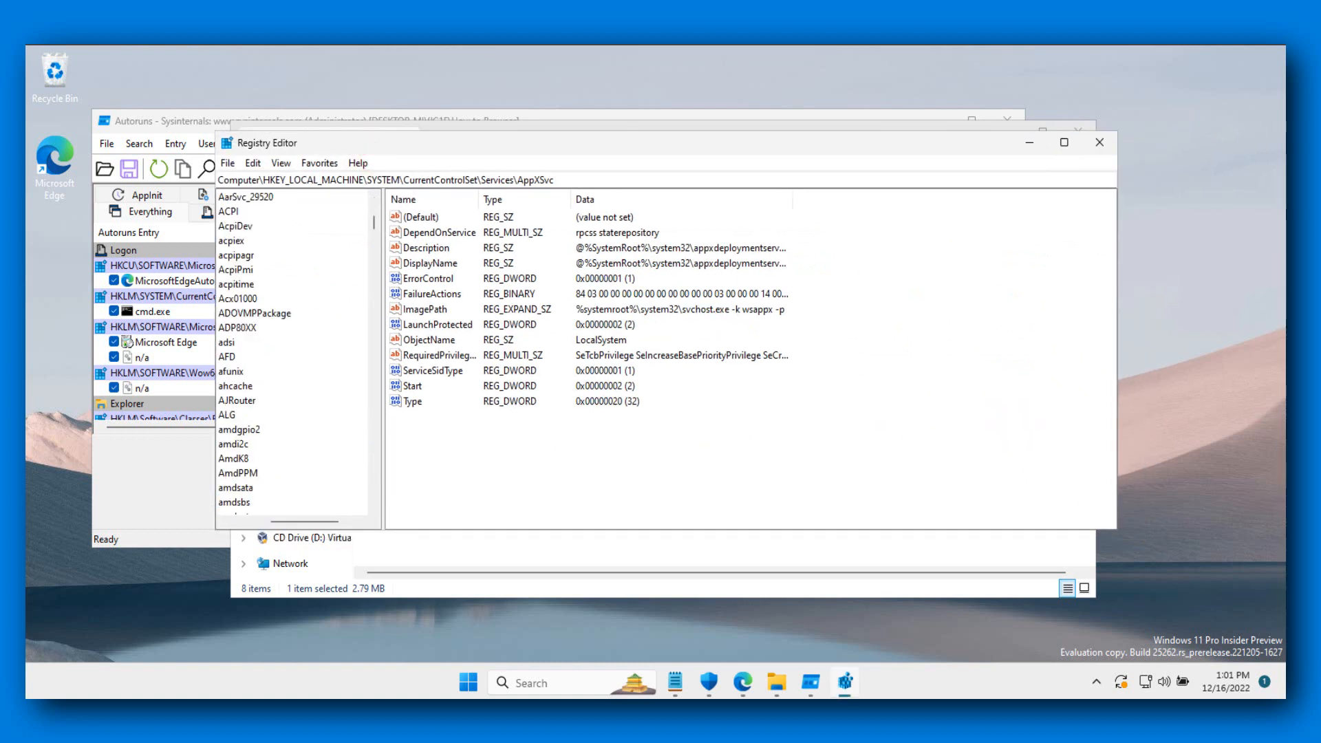
Step: Widen the registry key tree slightly, select HKEY_LOCAL_MACHINE and collapse it
{"action": "left_click_drag", "start_coordinate": [383, 352], "coordinate": [350, 352]}
{"action": "left_click", "coordinate": [287, 521]}
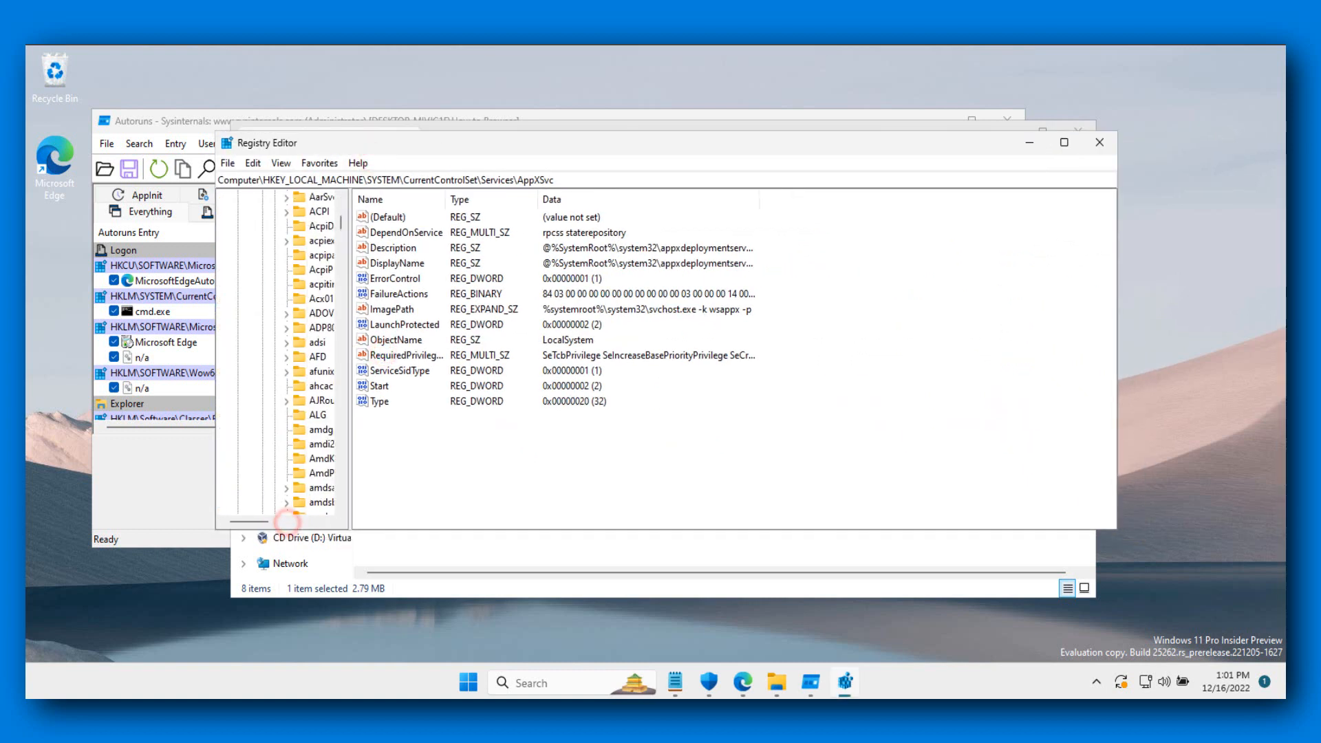
{"action": "left_click_drag", "start_coordinate": [350, 521], "coordinate": [392, 521]}
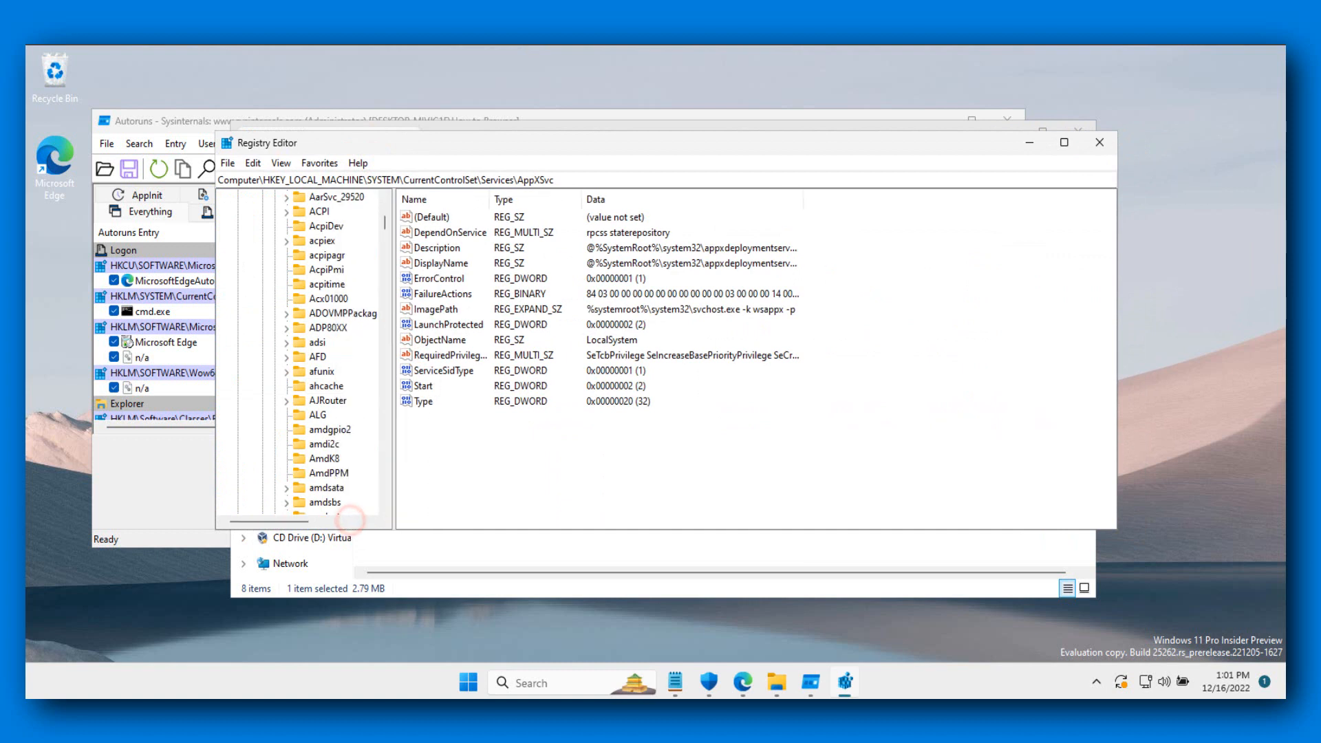
{"action": "left_click_drag", "start_coordinate": [297, 522], "coordinate": [306, 523]}
{"action": "scroll", "coordinate": [307, 521], "scroll_direction": "up", "scroll_amount": 10}
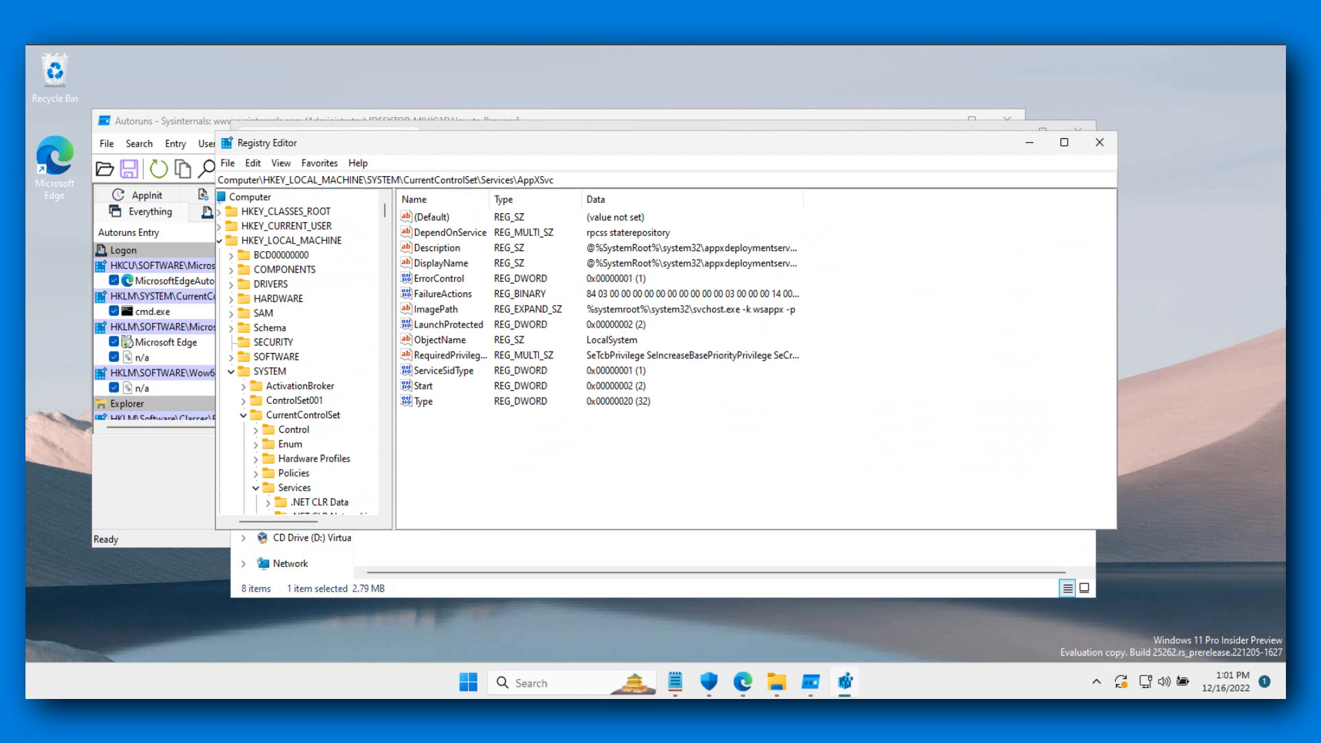
{"action": "left_click", "coordinate": [282, 240]}
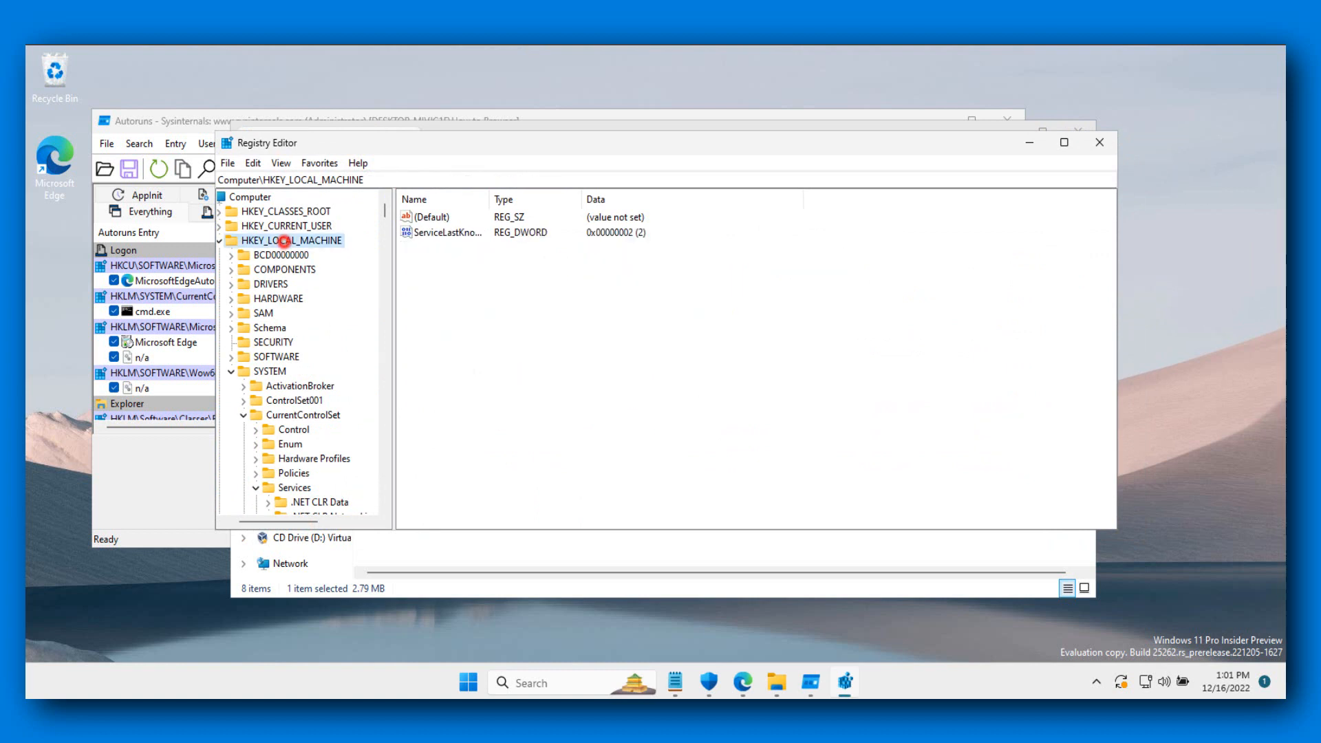
{"action": "left_click", "coordinate": [220, 240]}
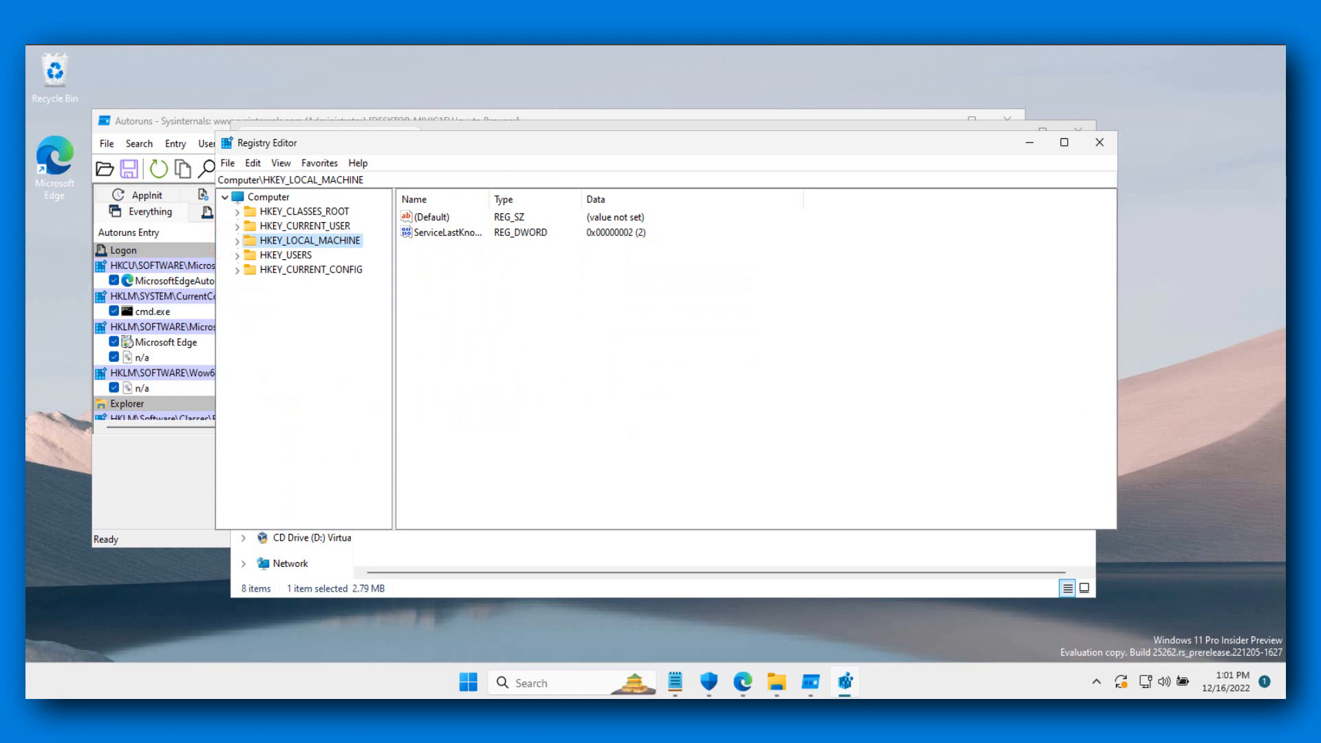
Step: Expand HKEY_LOCAL_MACHINE and go to SYSTEM\CurrentControlSet\Control\DeviceGuard
{"action": "left_click", "coordinate": [237, 240]}
{"action": "left_click", "coordinate": [262, 328]}
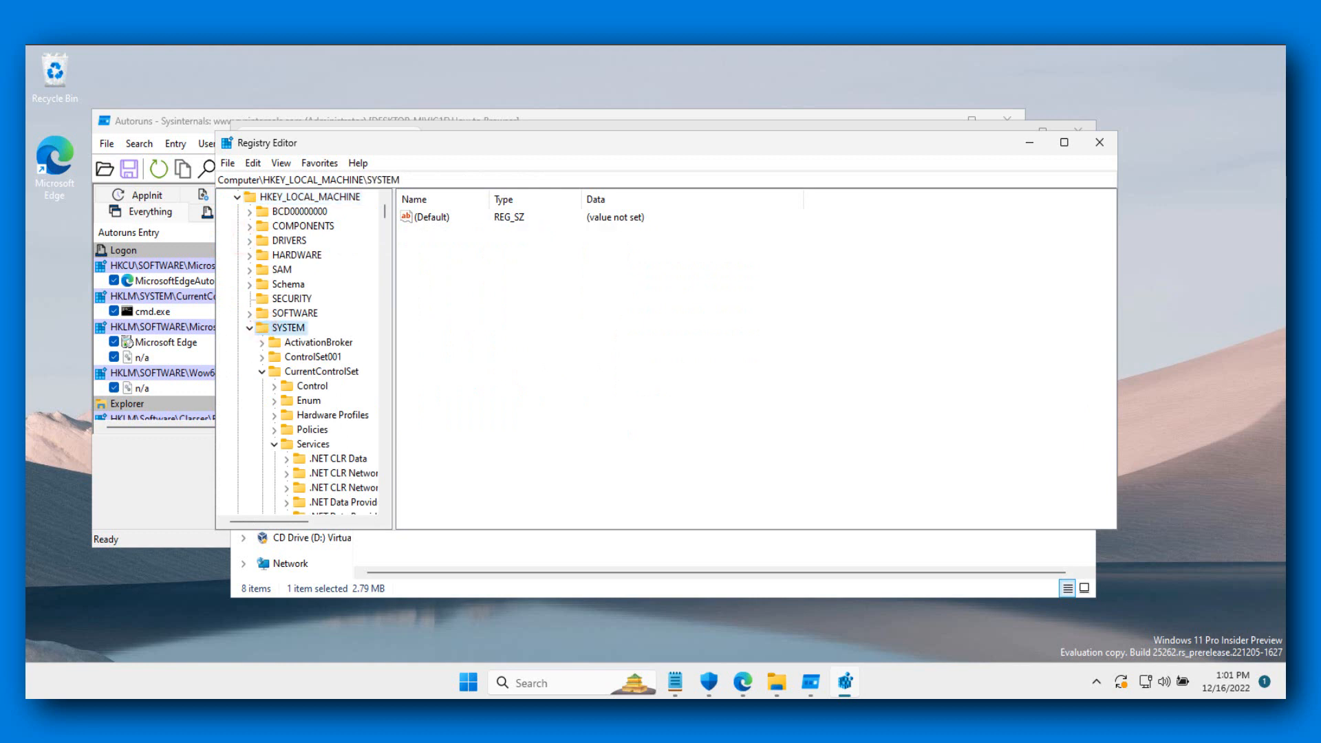
{"action": "left_click", "coordinate": [315, 371]}
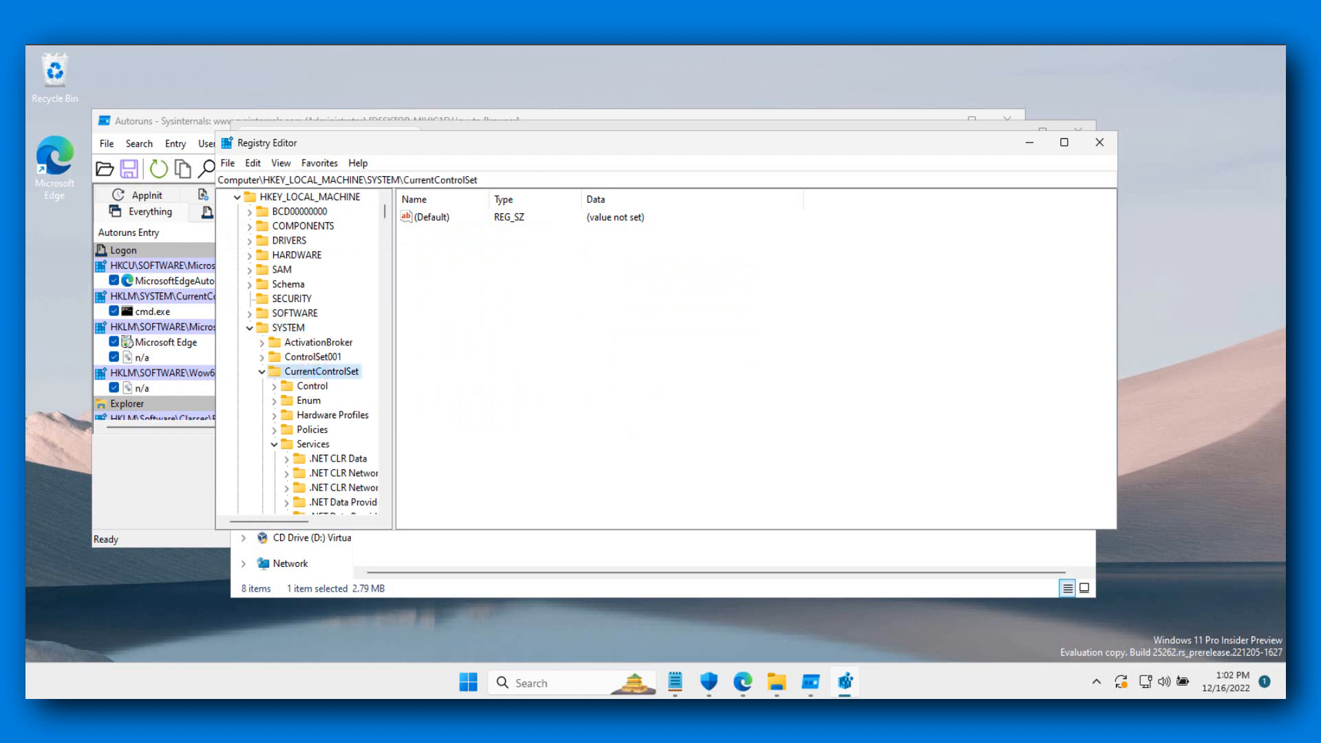
{"action": "left_click", "coordinate": [308, 385]}
{"action": "left_click", "coordinate": [274, 386]}
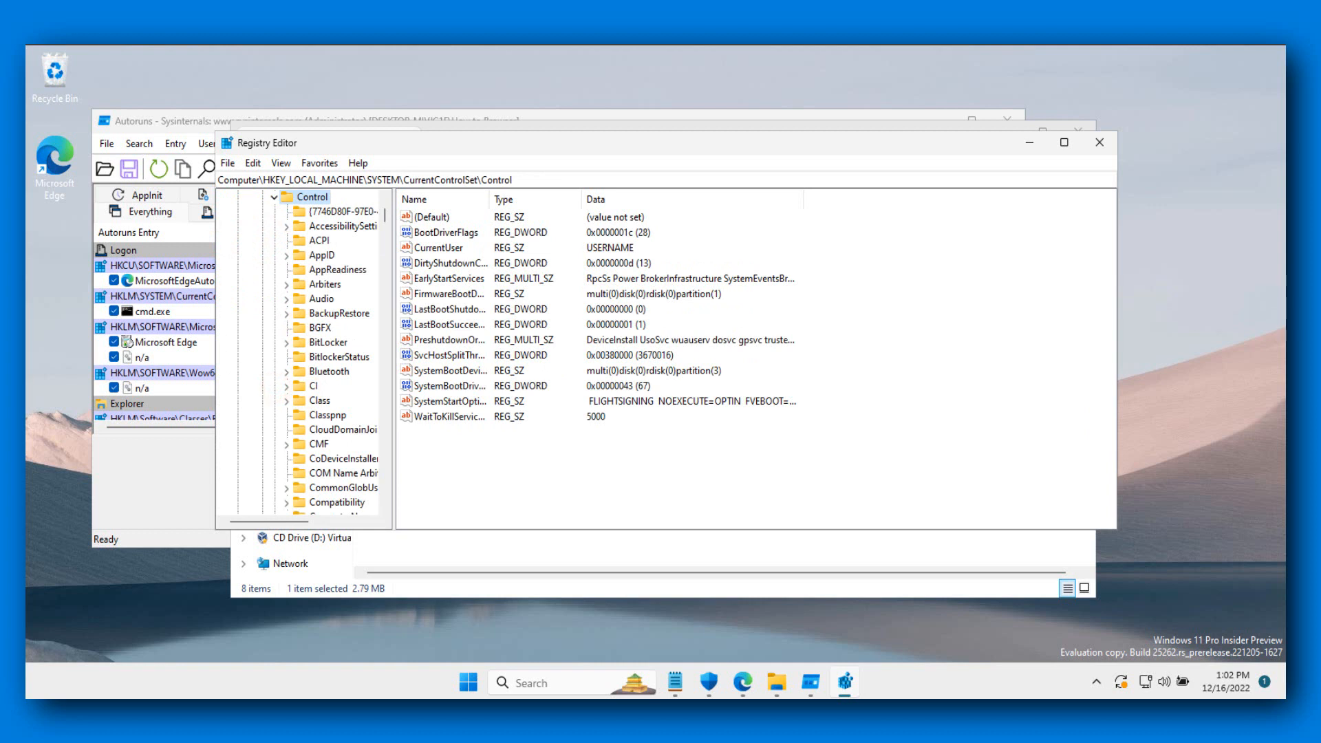
{"action": "scroll", "coordinate": [303, 351], "scroll_direction": "down", "scroll_amount": 8}
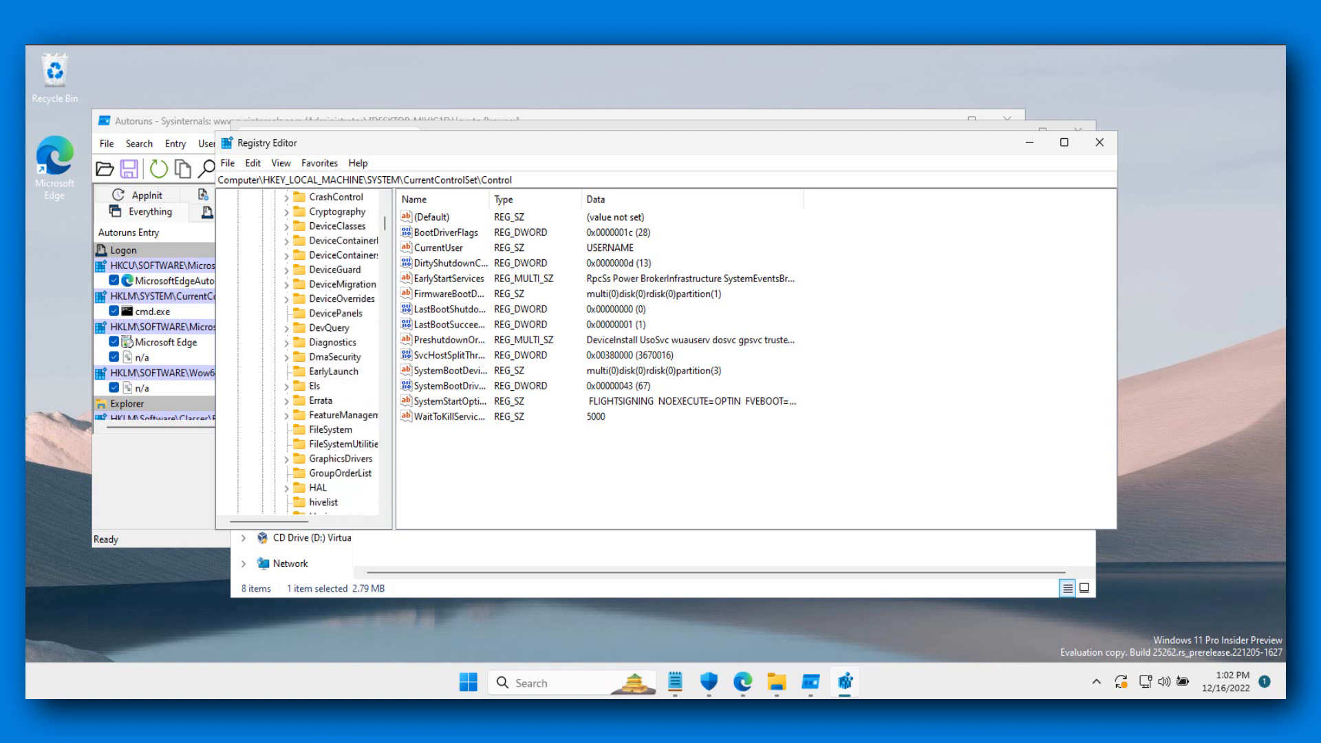
{"action": "left_click", "coordinate": [336, 269]}
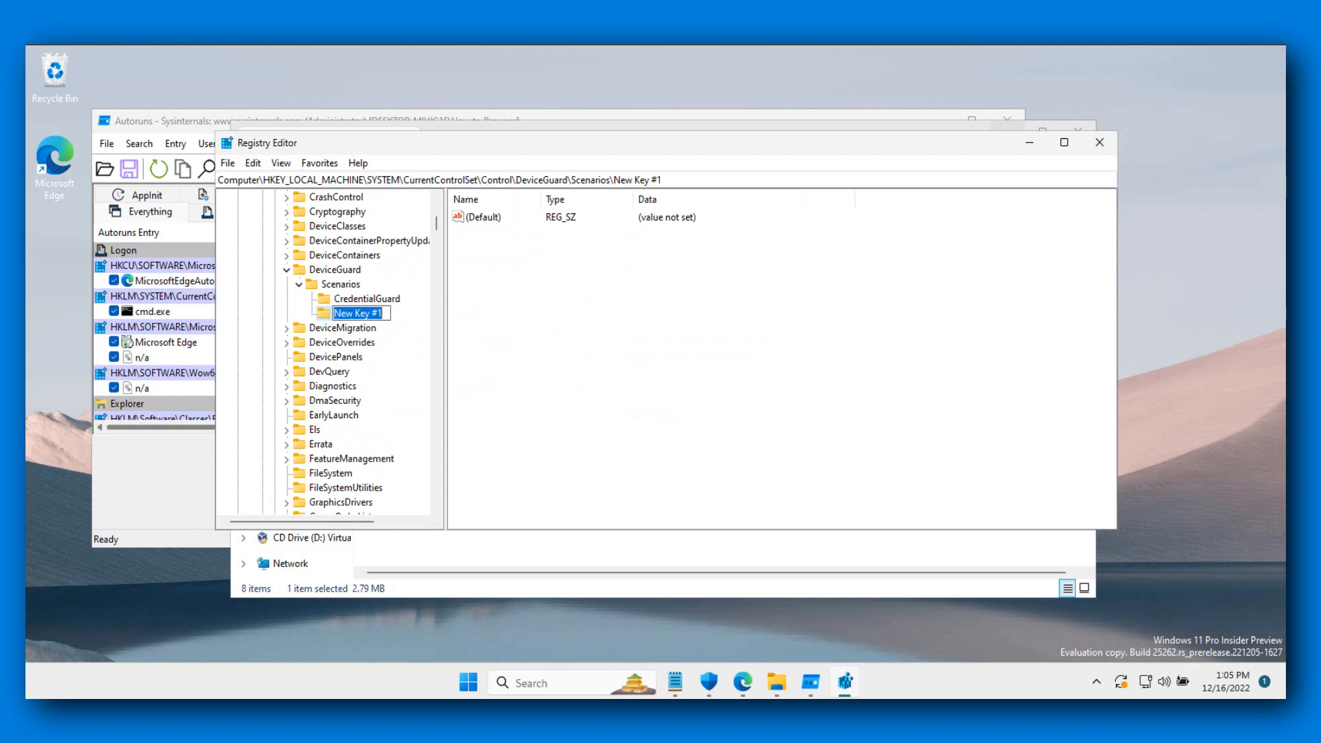
Step: Create a new key under CredentialGuard and name it HypervisorEnforcedCodeIntegrity
{"action": "left_click", "coordinate": [386, 298]}
{"action": "right_click", "coordinate": [389, 300]}
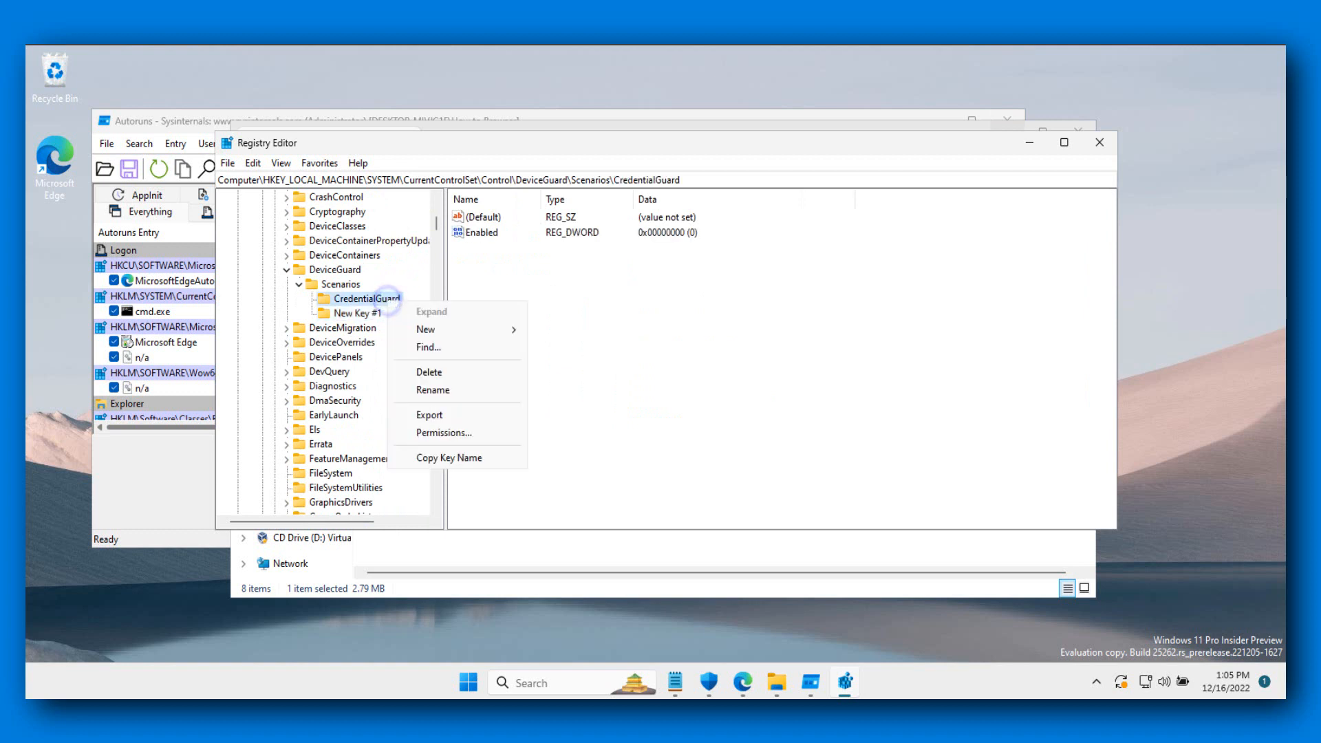
{"action": "mouse_move", "coordinate": [430, 329]}
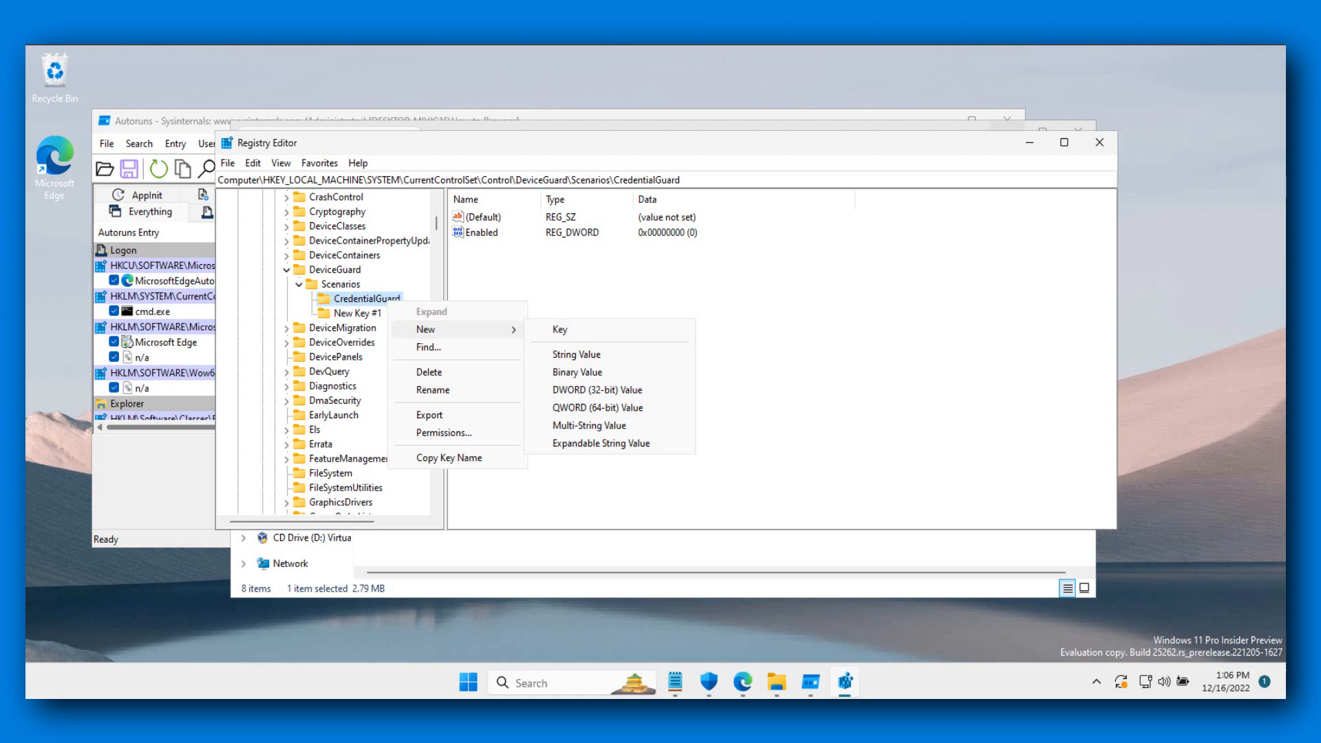
{"action": "left_click", "coordinate": [551, 329]}
{"action": "left_click", "coordinate": [369, 313]}
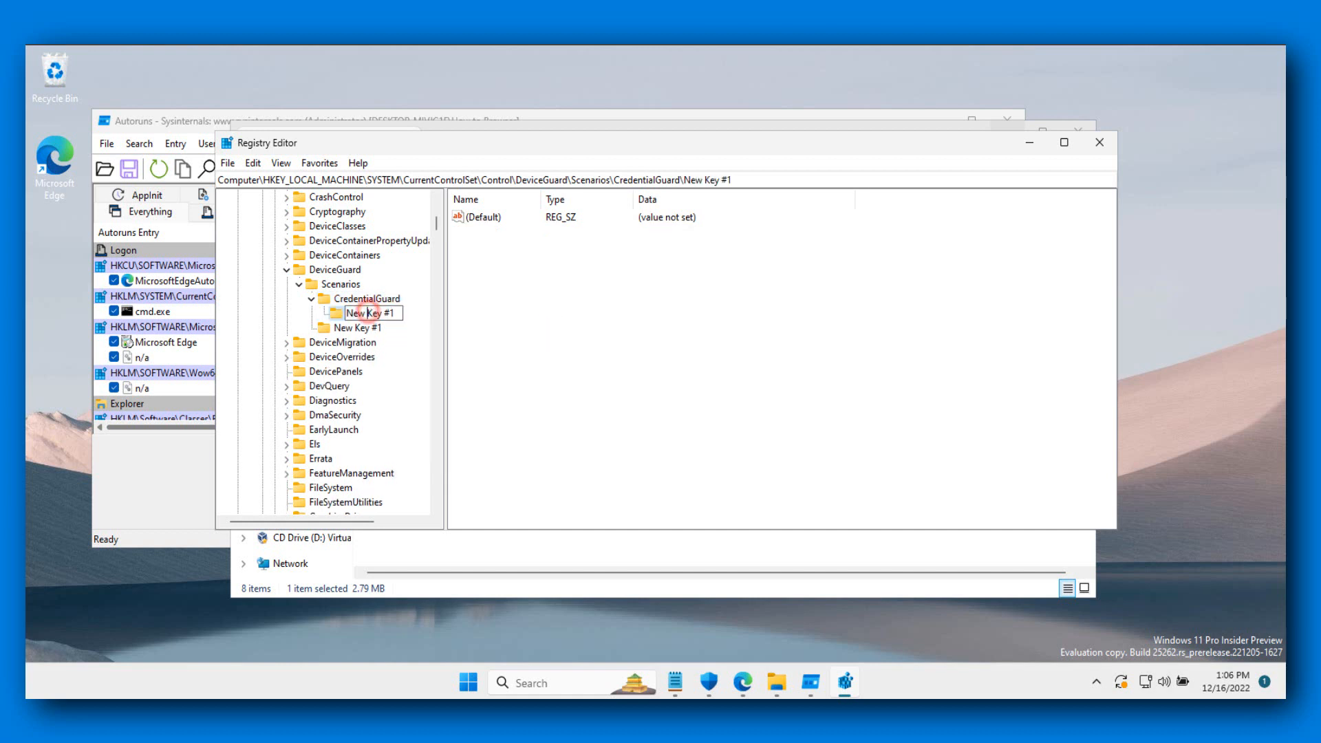
{"action": "left_click_drag", "start_coordinate": [346, 313], "coordinate": [394, 312]}
{"action": "key", "text": "BackSpace"}
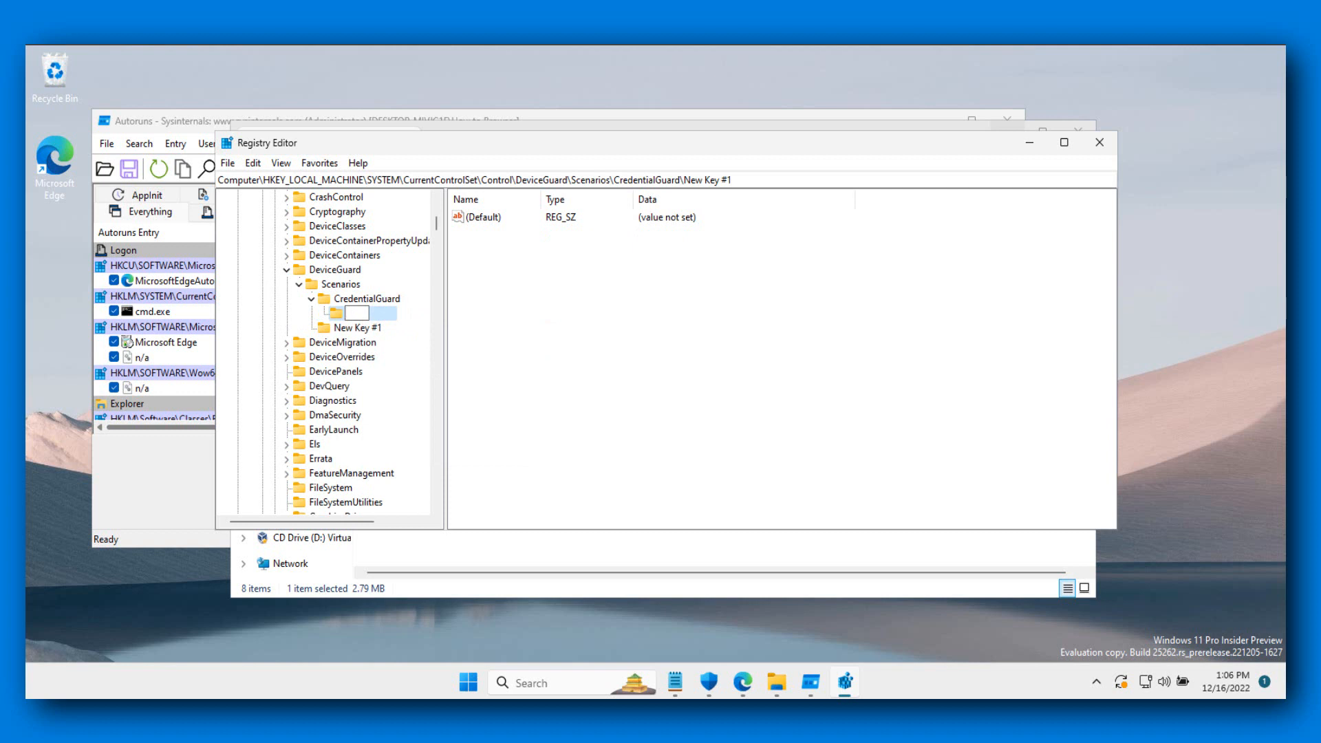
{"action": "type", "text": "HypervisorEnd"}
{"action": "key", "text": "BackSpace"}
{"action": "type", "text": "for"}
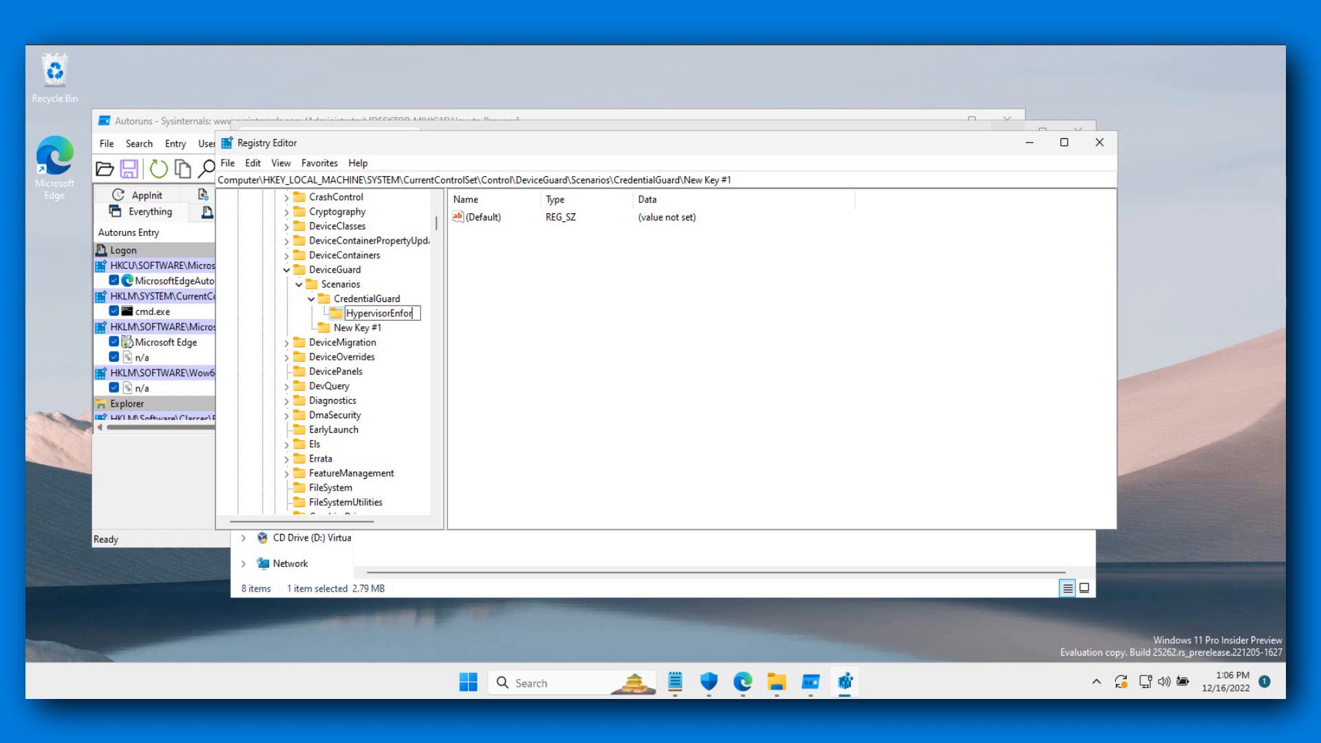
{"action": "type", "text": "cedCodeIntegrity"}
{"action": "key", "text": "Return"}
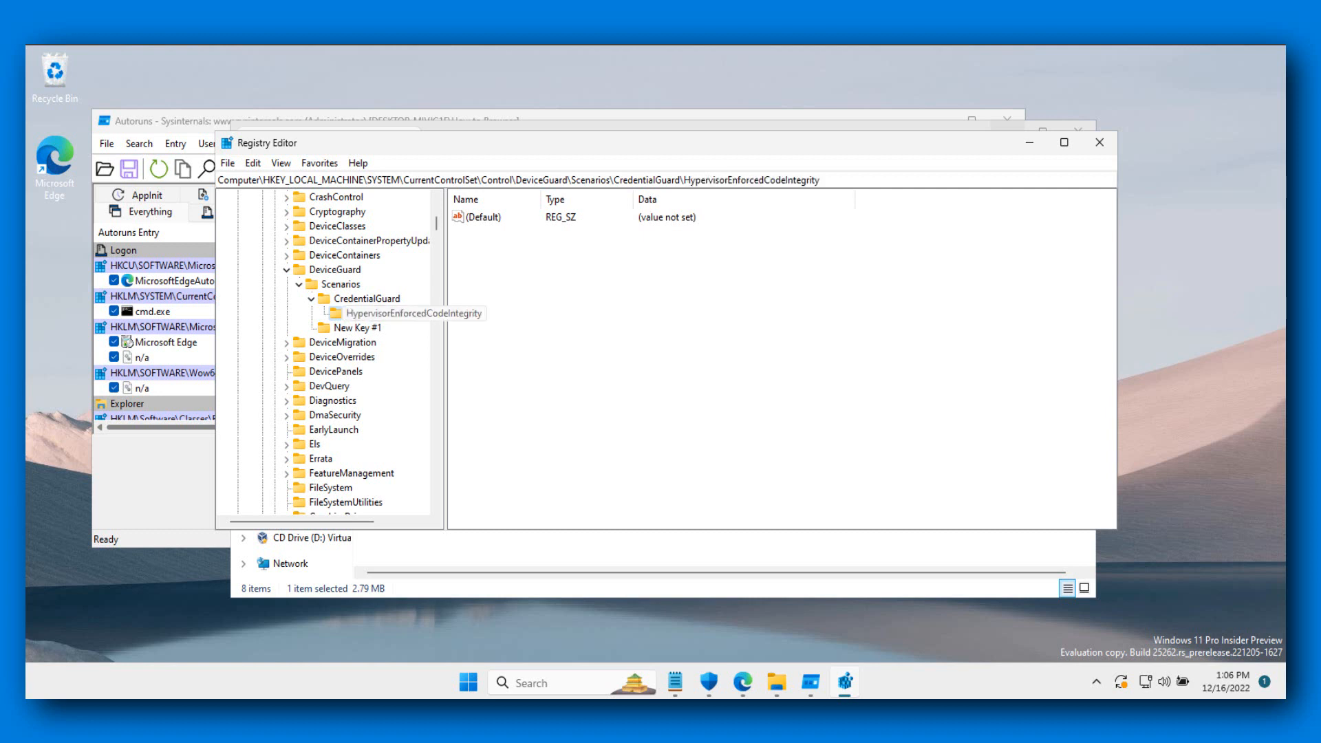
Step: Widen the key tree and set the Enabled DWORD of the CredentialGuard key to 1
{"action": "left_click_drag", "start_coordinate": [444, 348], "coordinate": [529, 348]}
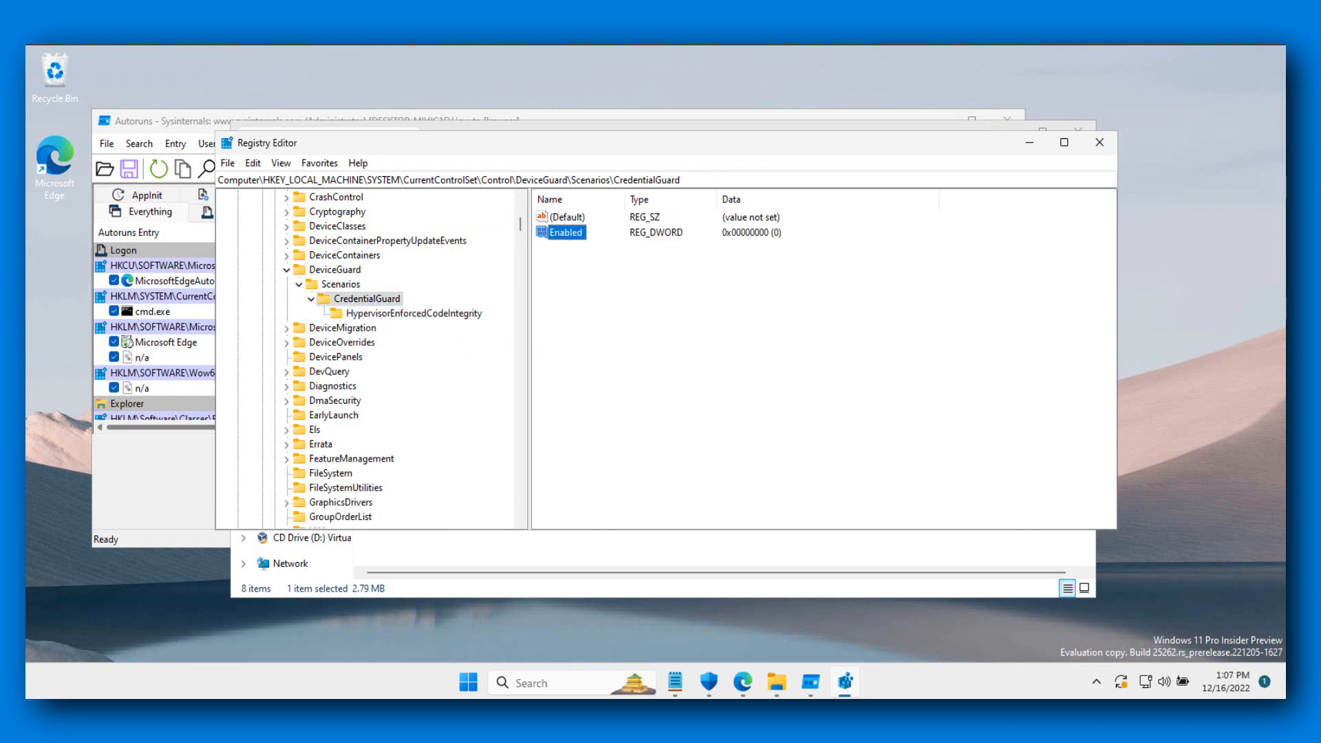
{"action": "double_click", "coordinate": [548, 233]}
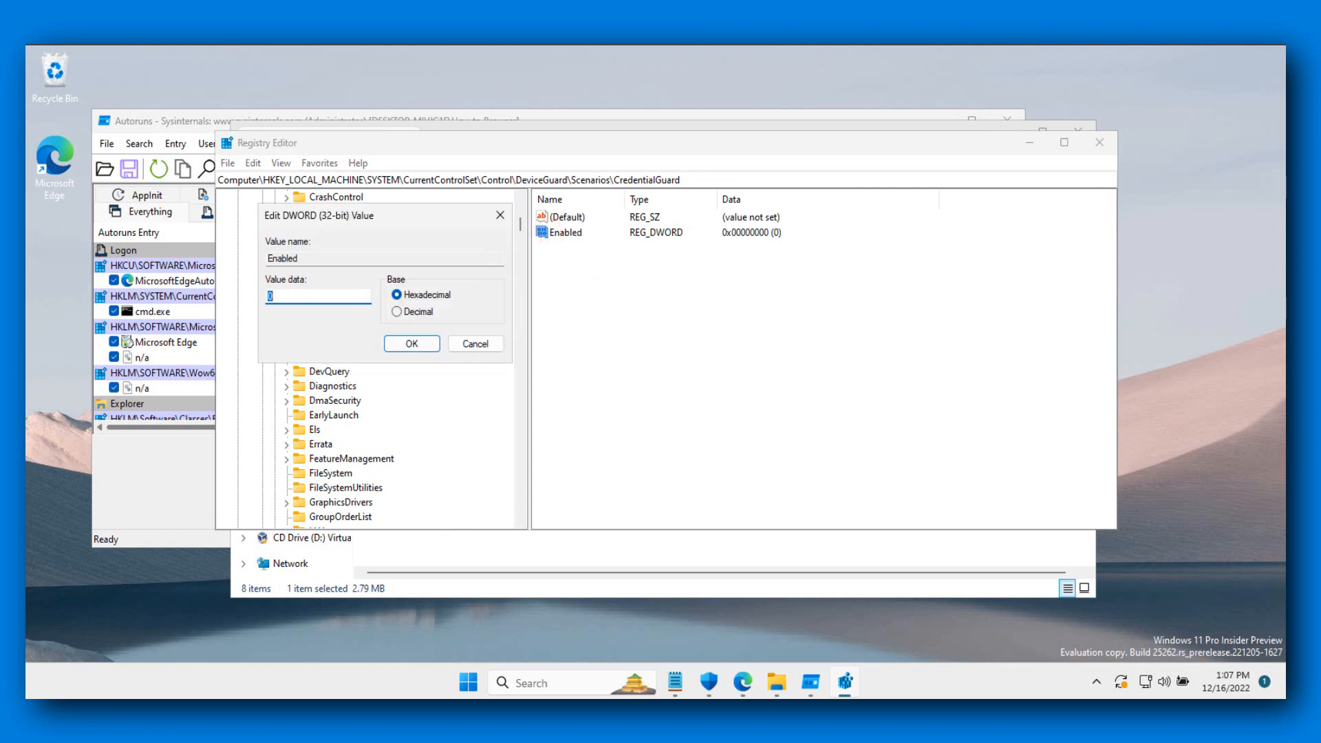
{"action": "type", "text": "1"}
{"action": "left_click", "coordinate": [403, 342]}
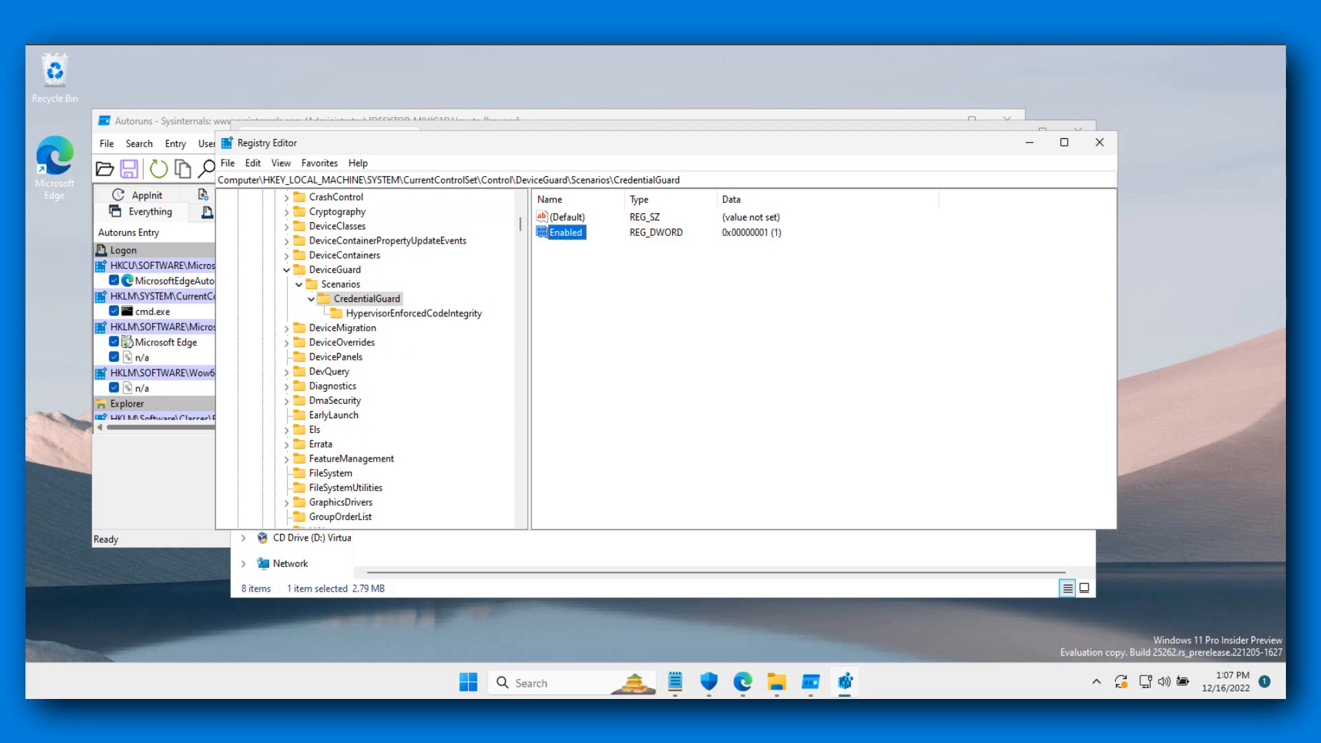
Step: Close Registry Editor, the Autoruns folder and Autoruns, and place the New Text Document icon below Microsoft Edge on the desktop
{"action": "mouse_move", "coordinate": [1064, 142]}
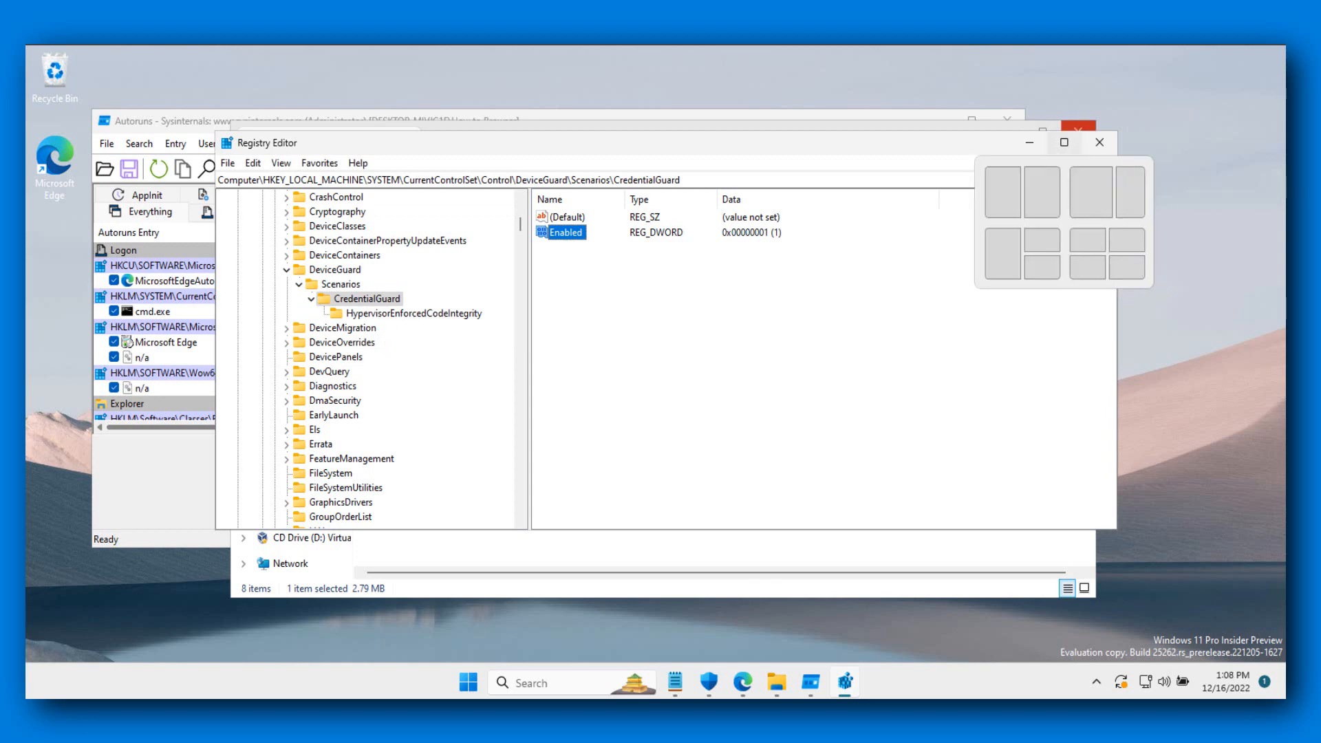
{"action": "left_click", "coordinate": [1099, 142]}
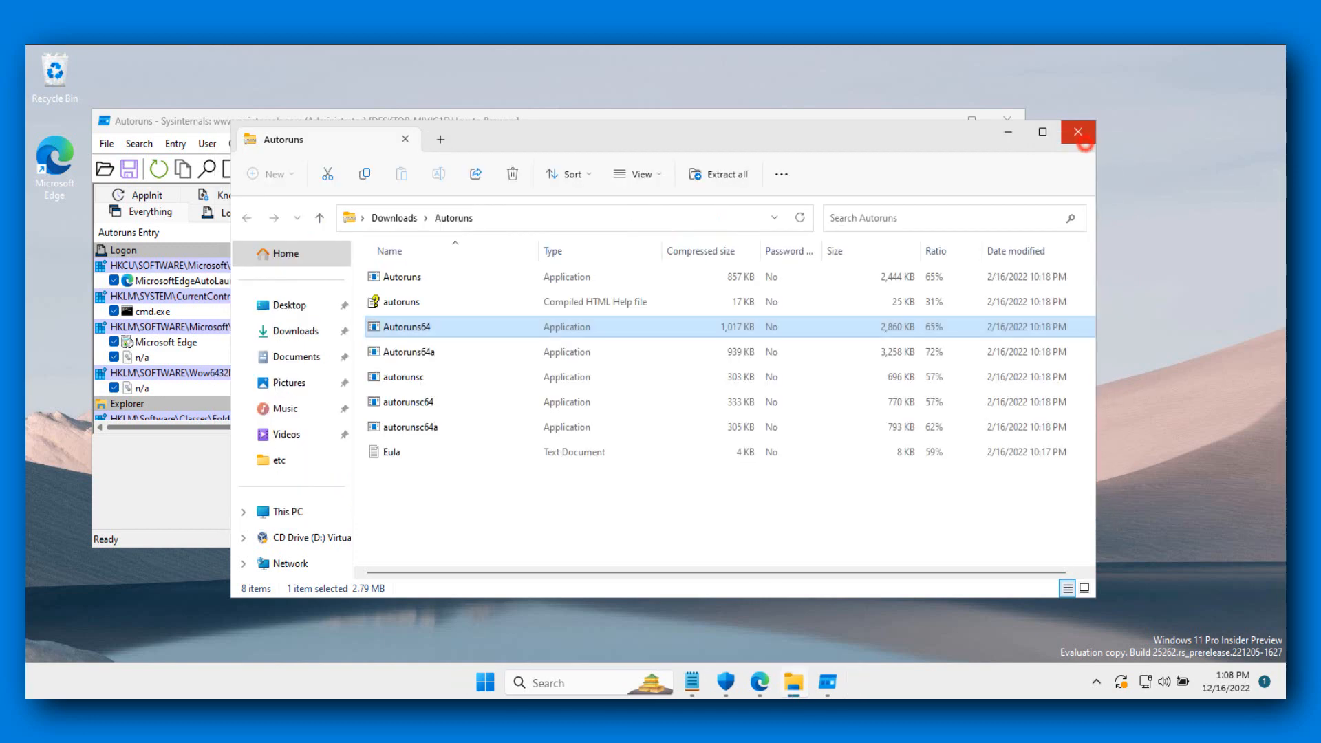
{"action": "left_click", "coordinate": [1078, 130]}
{"action": "left_click", "coordinate": [1006, 121]}
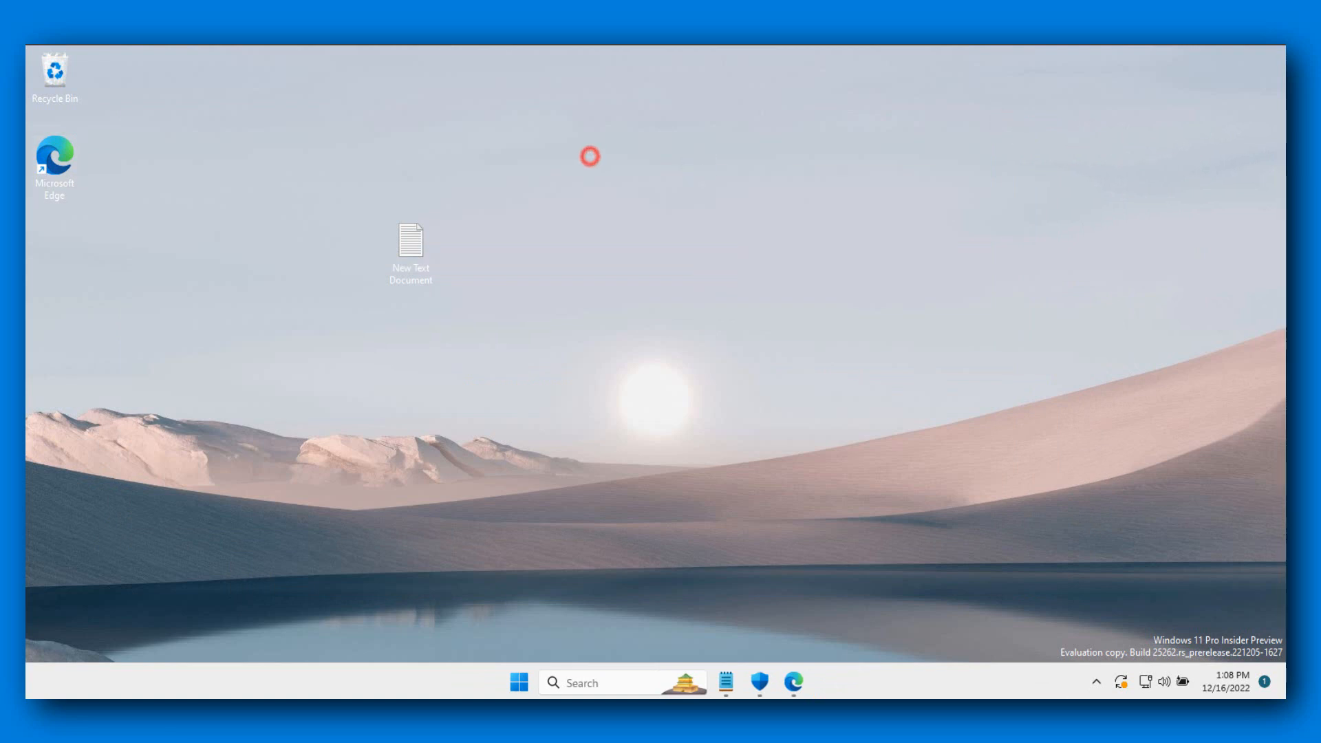
{"action": "left_click_drag", "start_coordinate": [540, 146], "coordinate": [62, 255]}
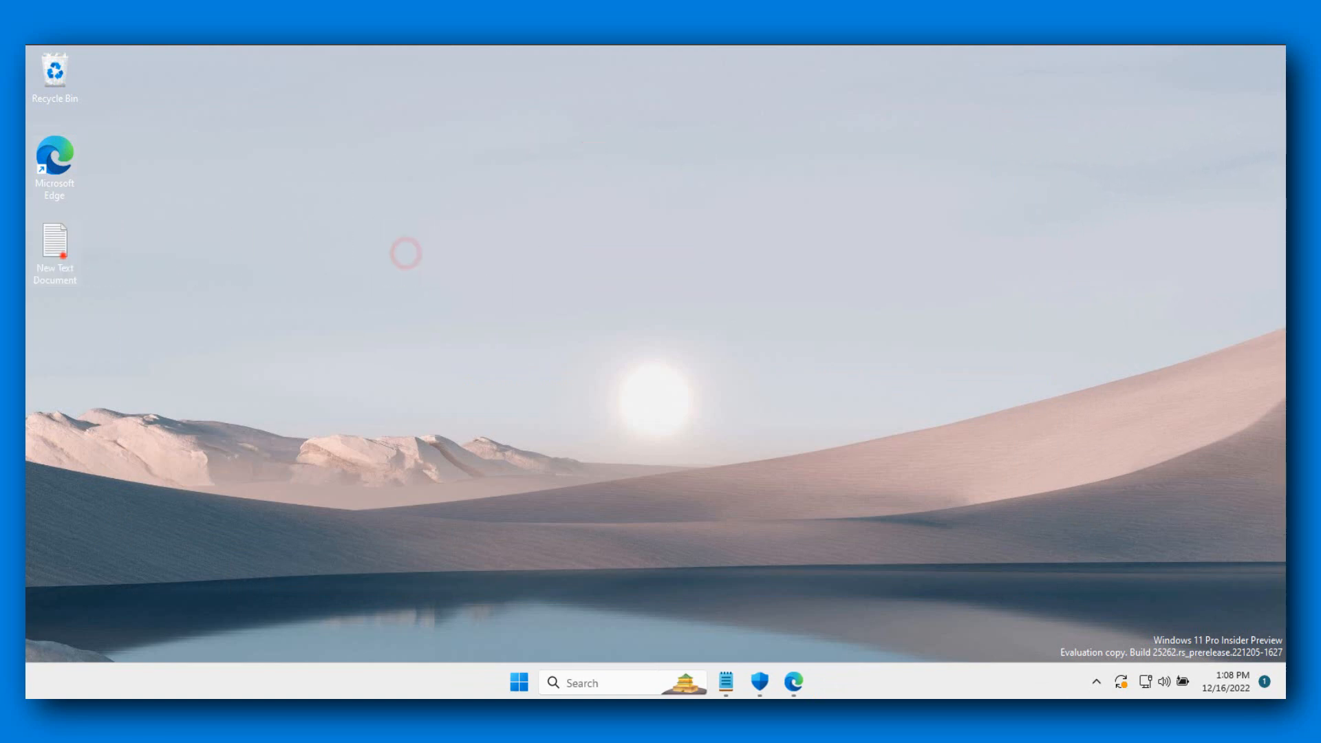
{"action": "left_click", "coordinate": [129, 247]}
Step: Open Windows Settings and go to the Windows Update page
{"action": "left_click", "coordinate": [589, 683]}
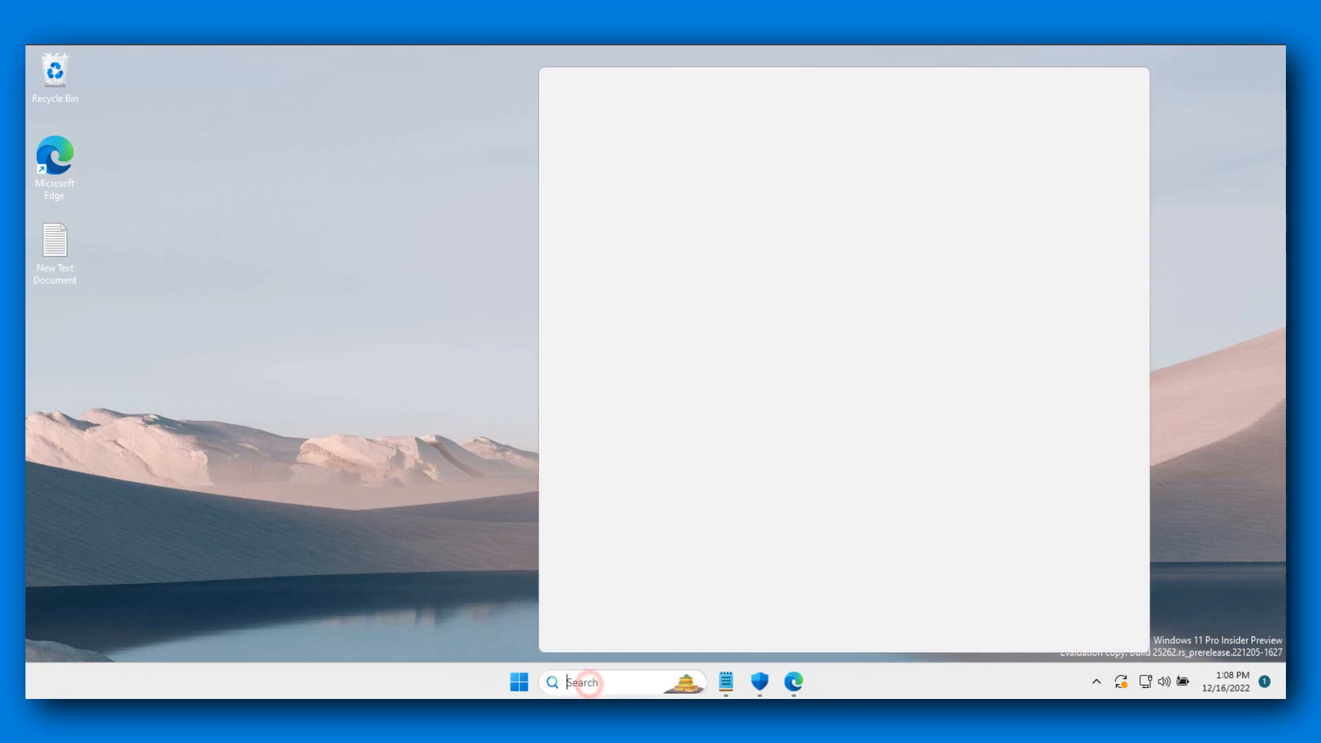
{"action": "right_click", "coordinate": [519, 681]}
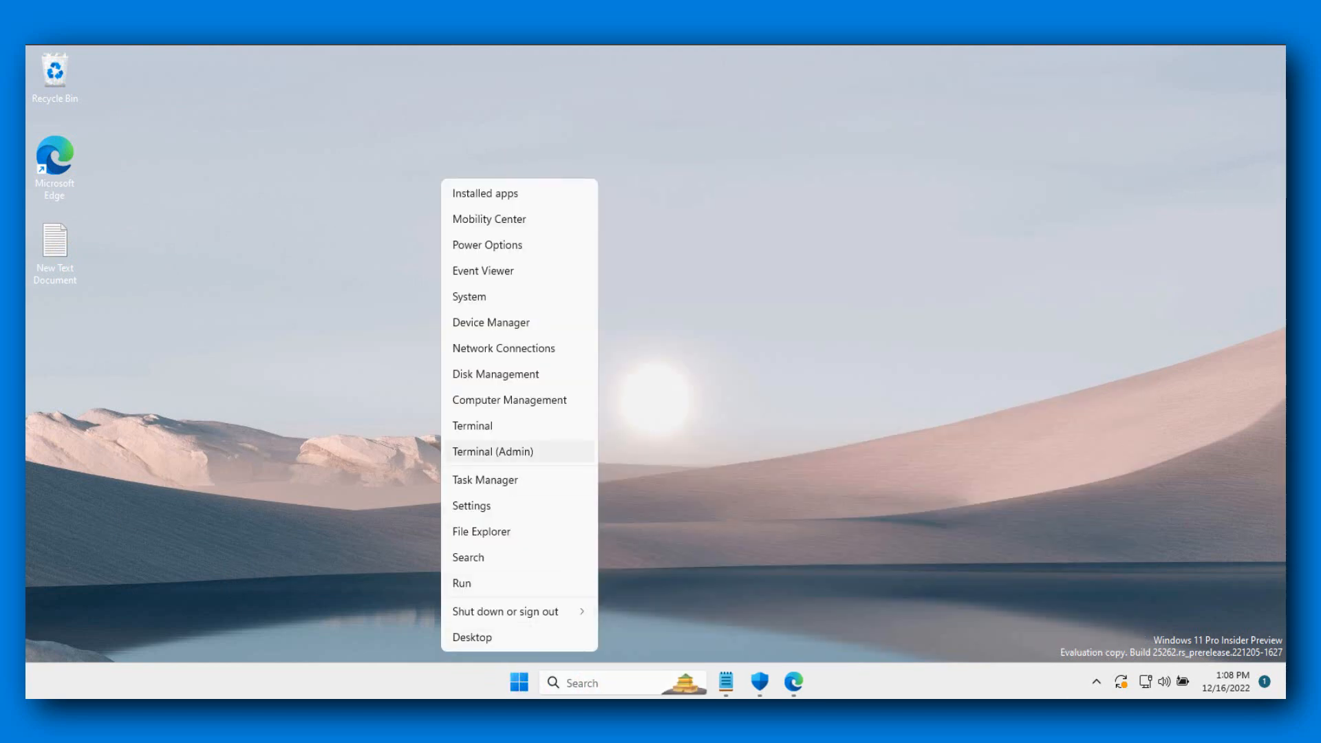
{"action": "left_click", "coordinate": [472, 507]}
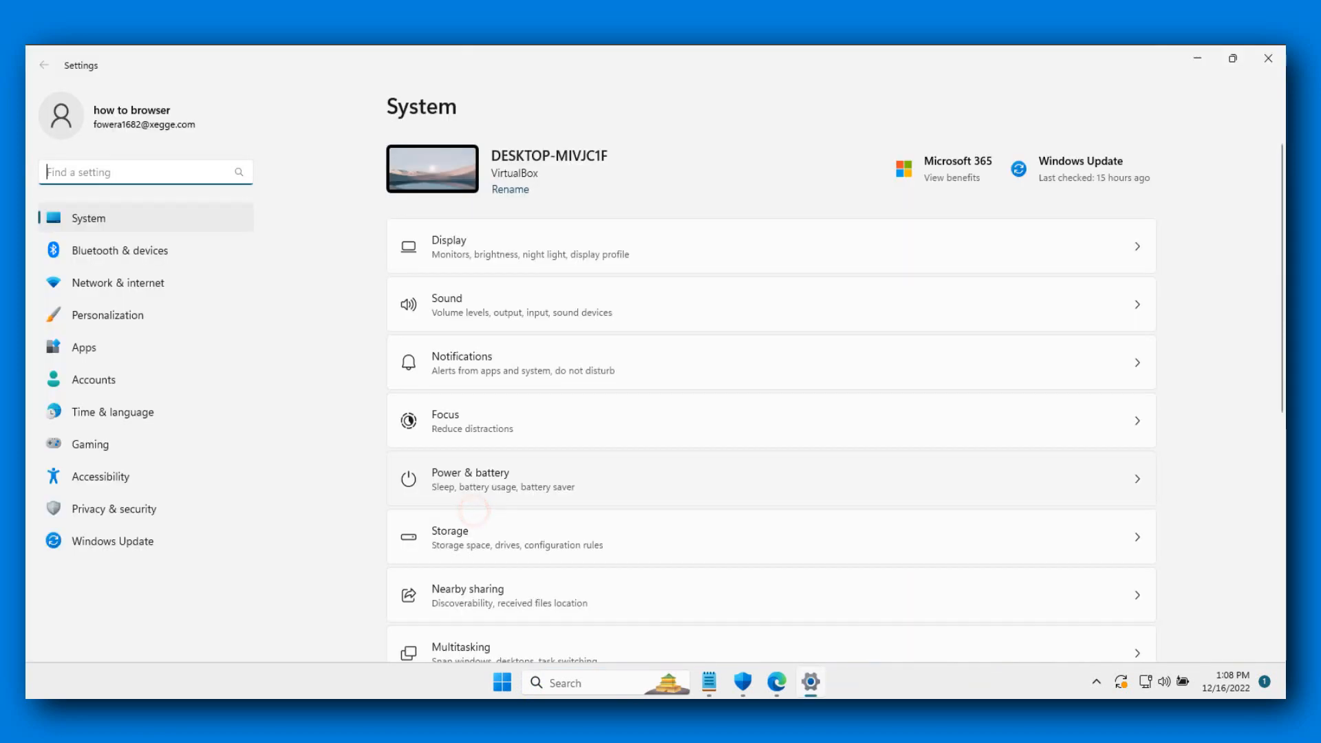
{"action": "left_click", "coordinate": [198, 538]}
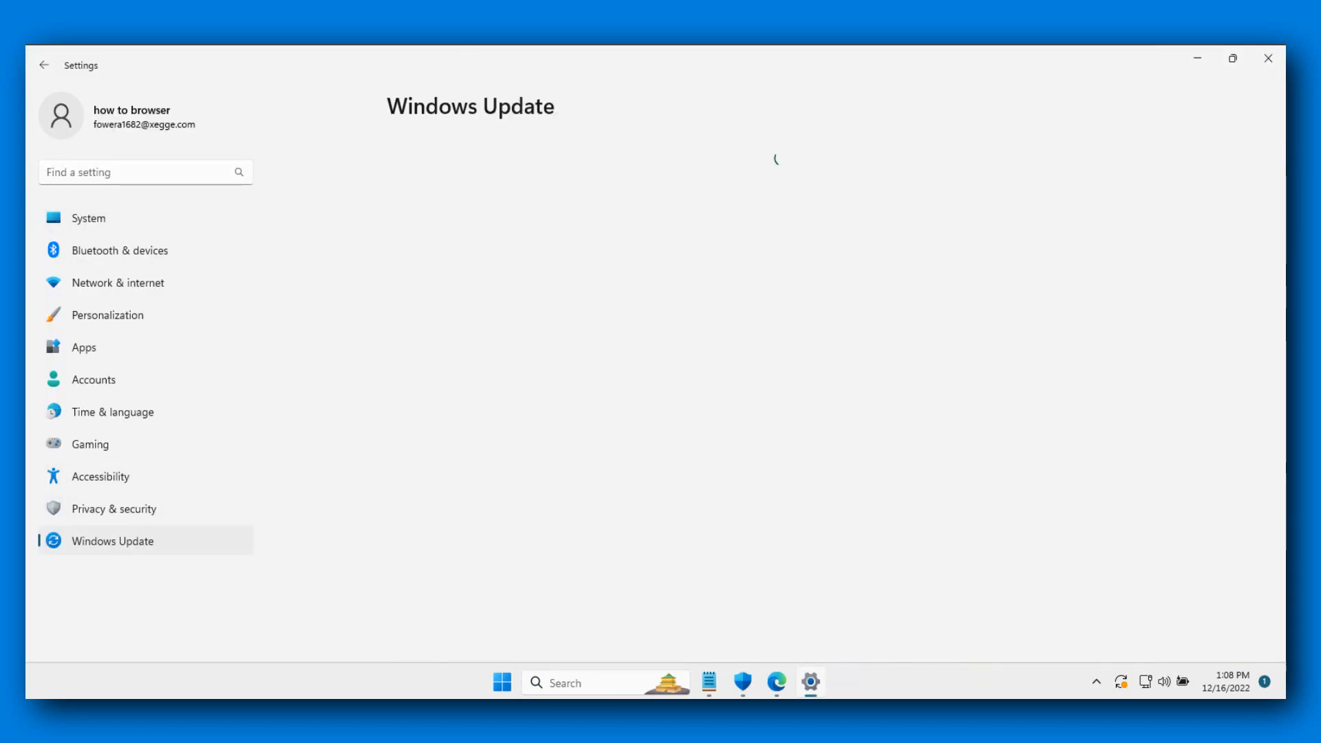